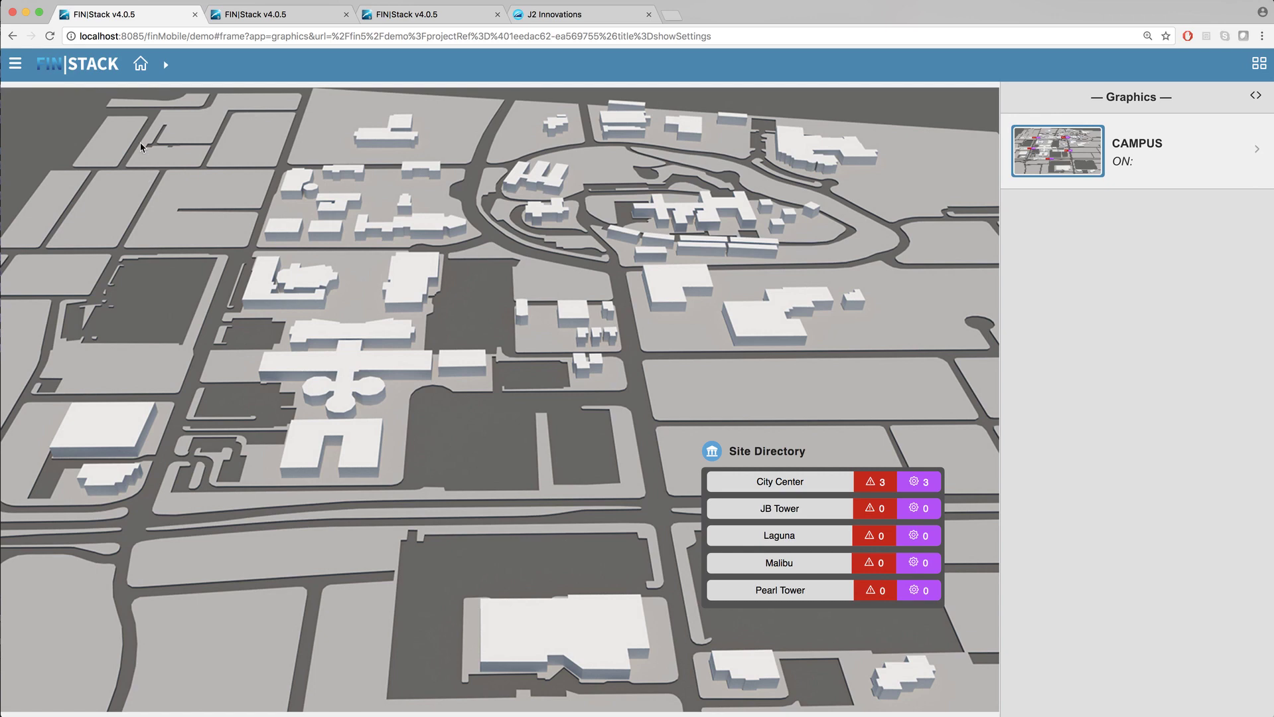
# Enable the custom header option through the Header entry in the Settings app.
pyautogui.click(15, 64)
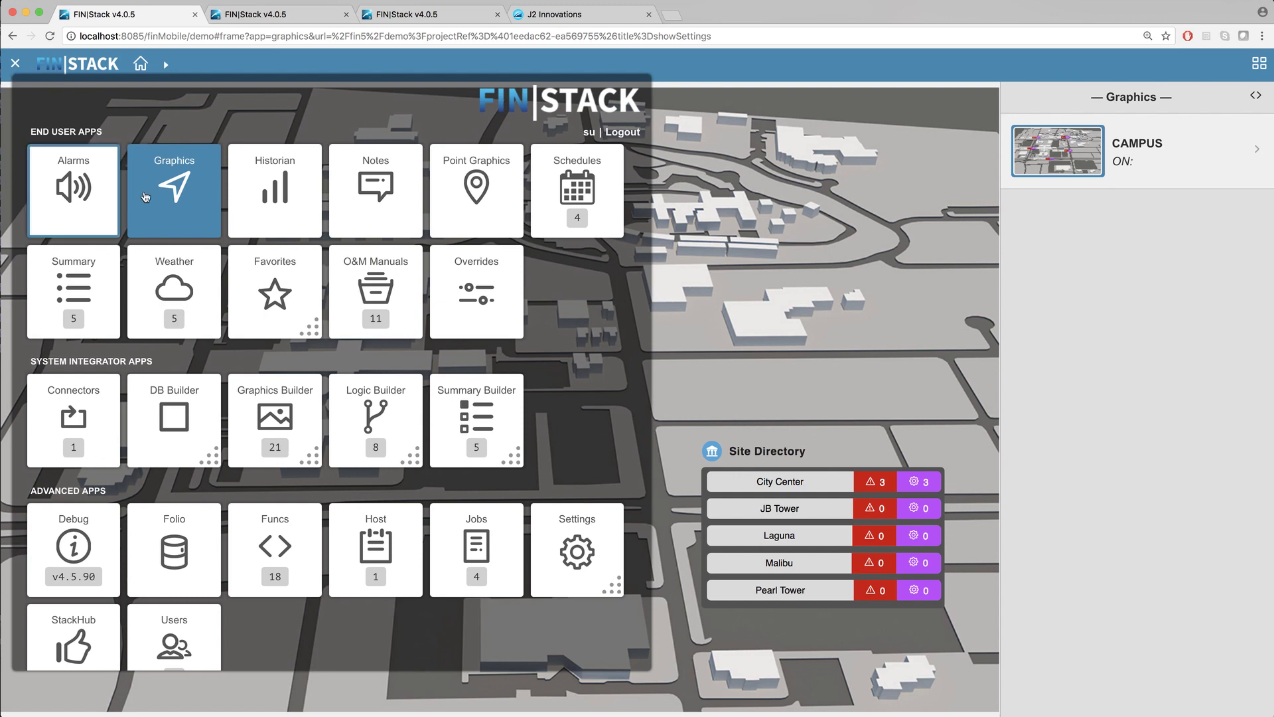
pyautogui.scroll(-1, 592, 491)
pyautogui.scroll(-4, 607, 528)
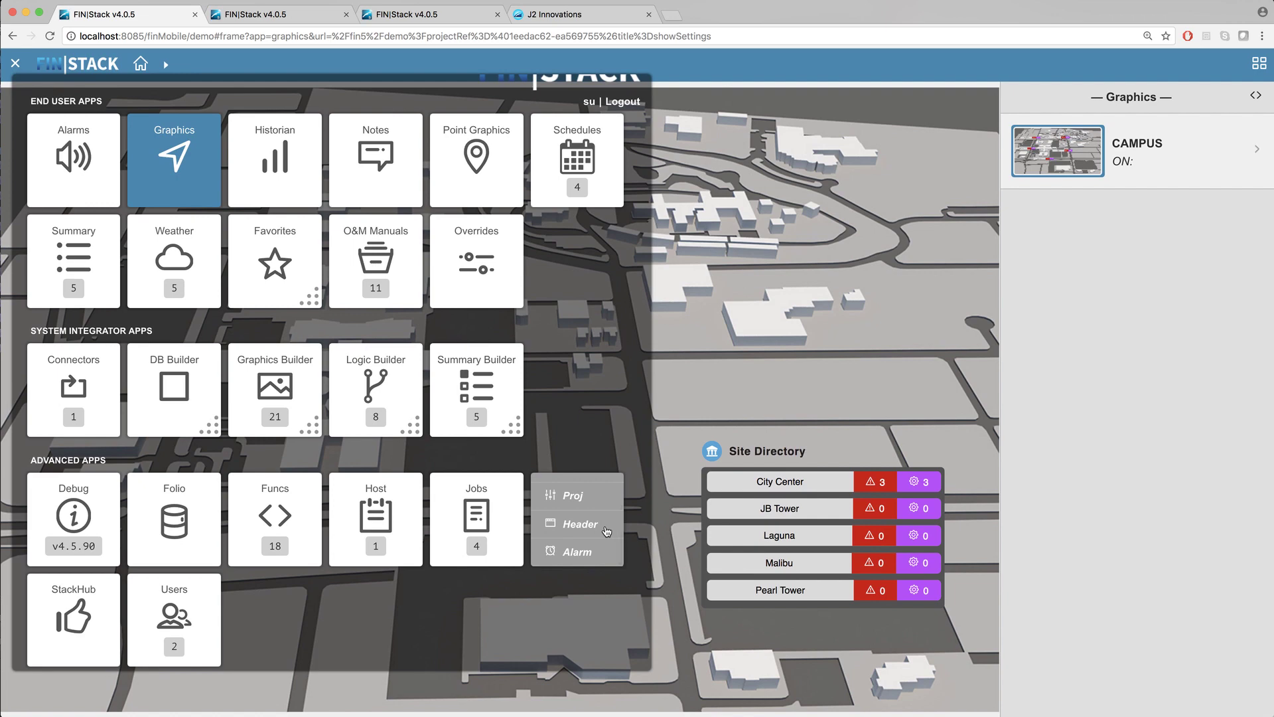
pyautogui.click(606, 527)
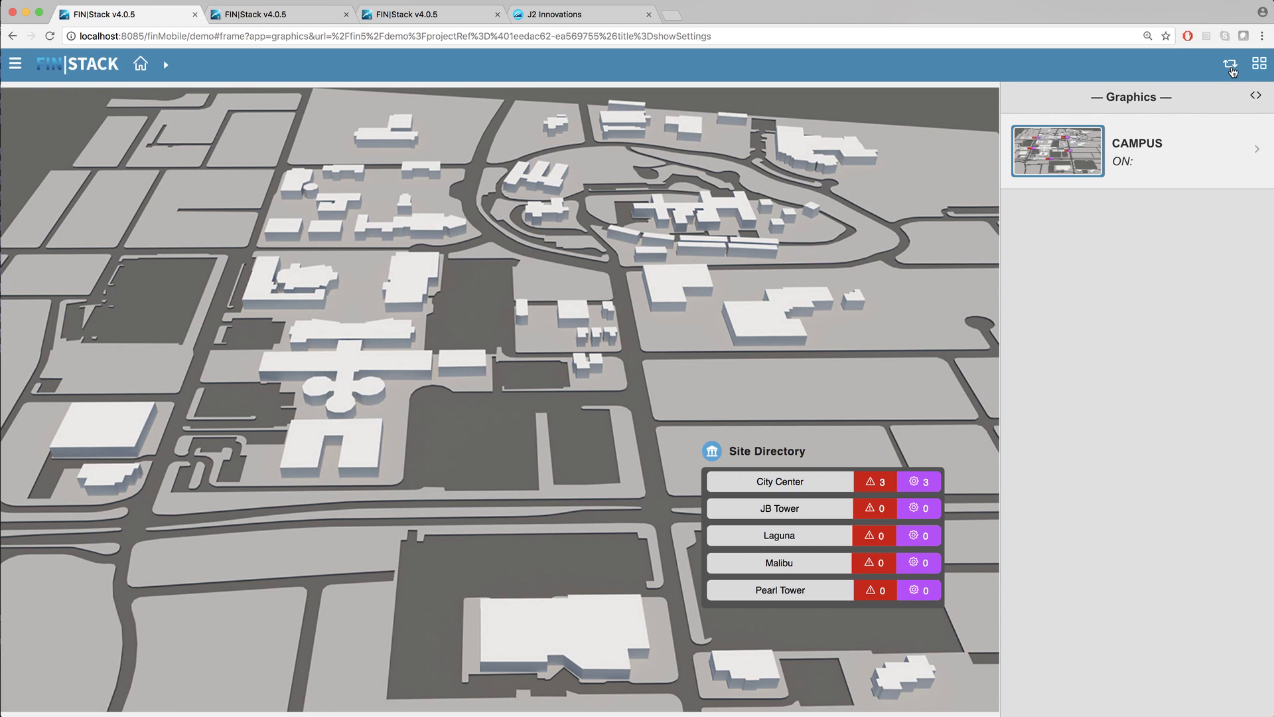
# Toggle the custom header on and off, then switch to the City Center site.
pyautogui.click(1231, 68)
pyautogui.click(1231, 65)
pyautogui.click(174, 67)
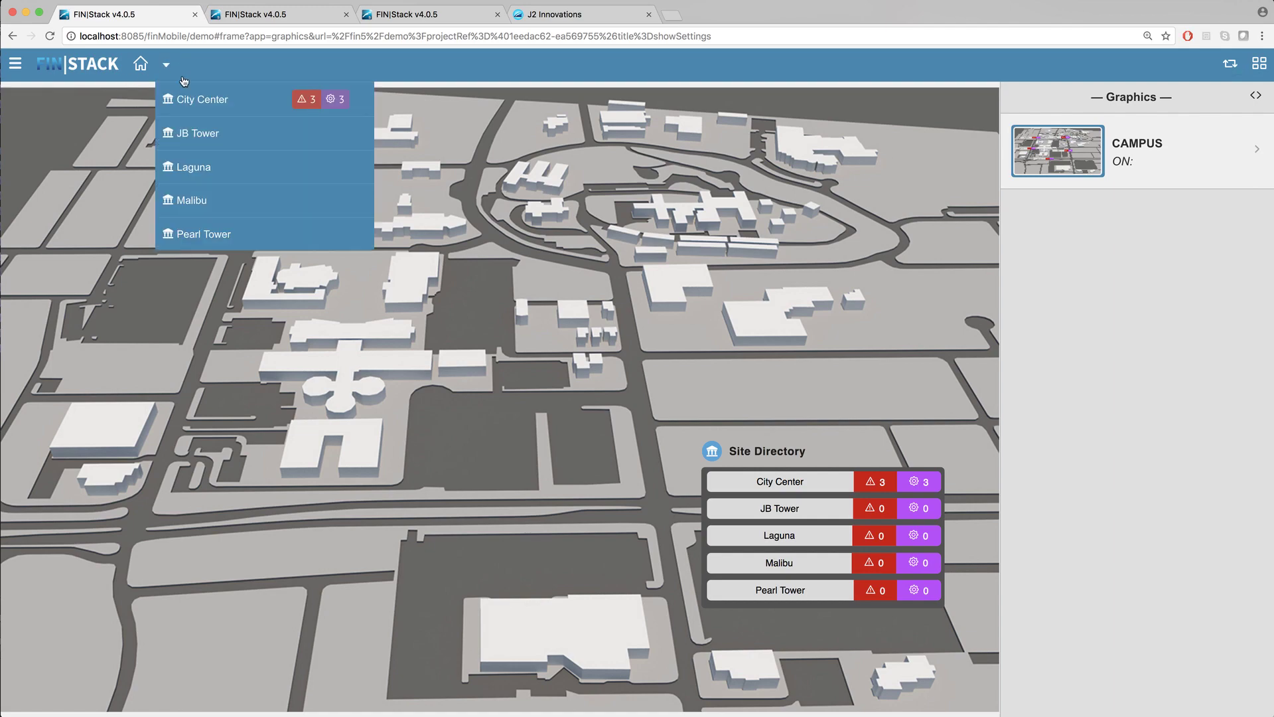
pyautogui.click(207, 100)
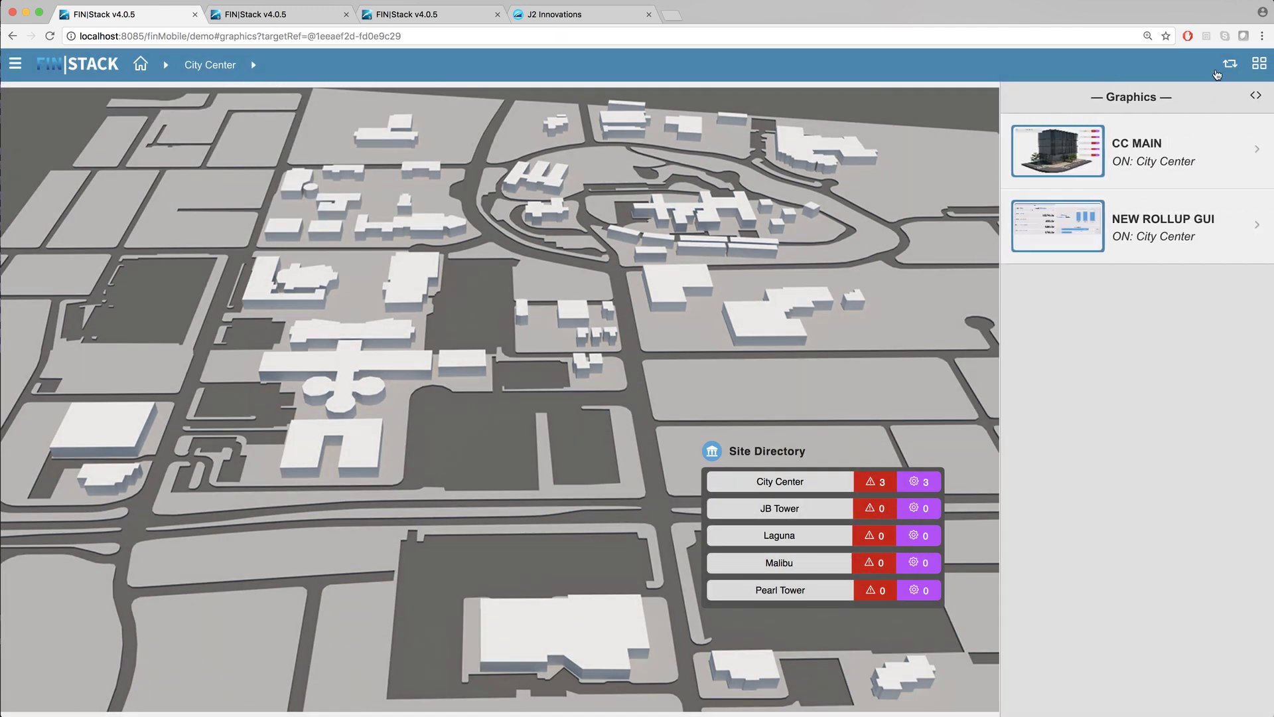
# Re-enable the custom header, close the app shortcuts, and start editing the header.
pyautogui.click(1231, 64)
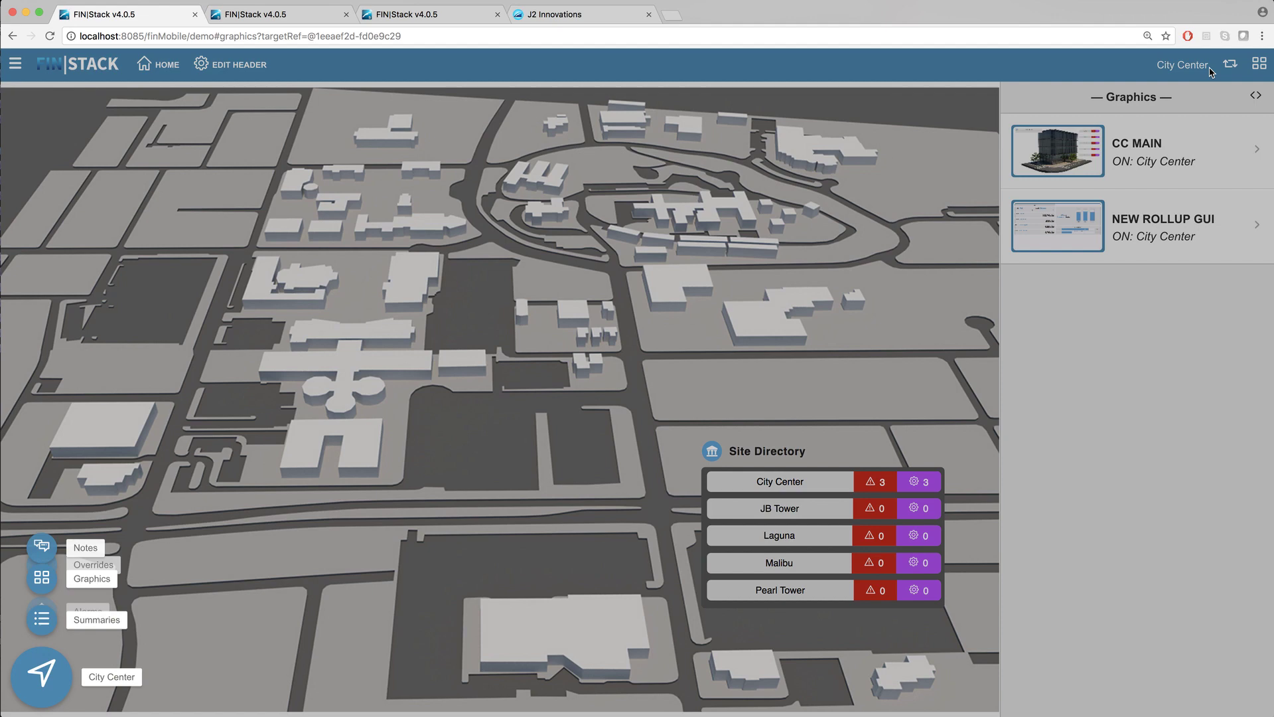
pyautogui.click(1183, 69)
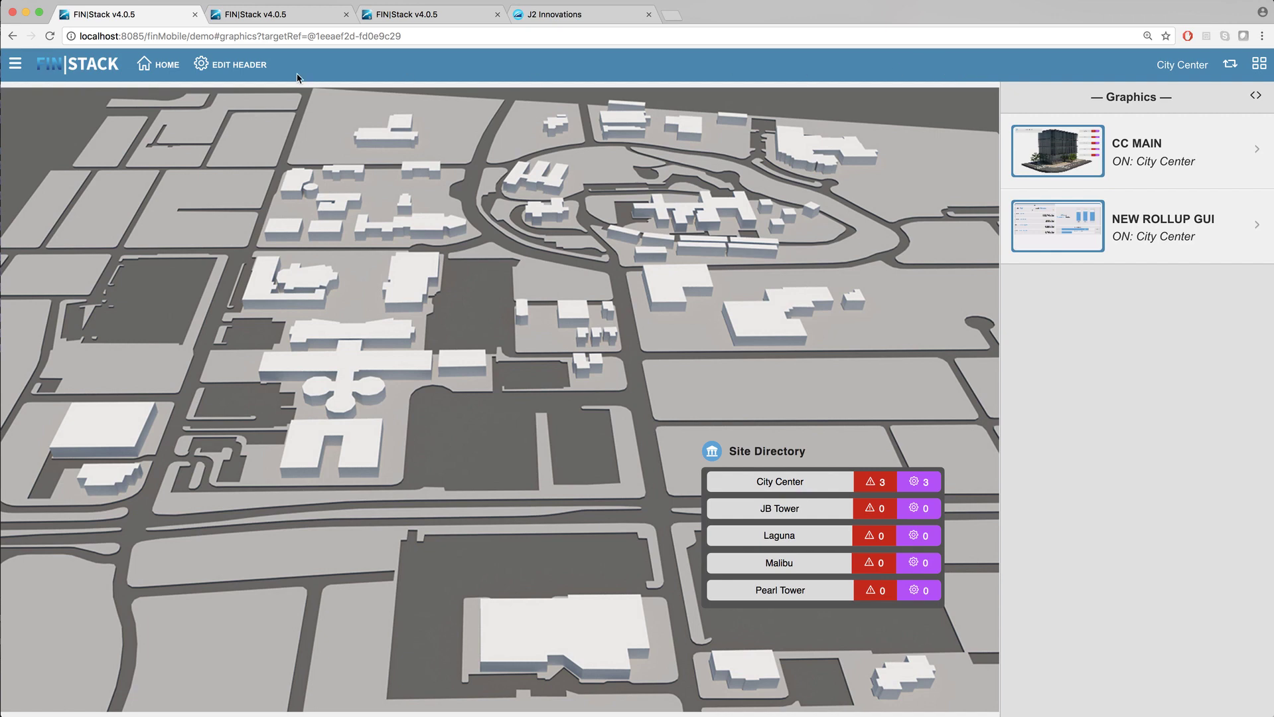
pyautogui.click(250, 69)
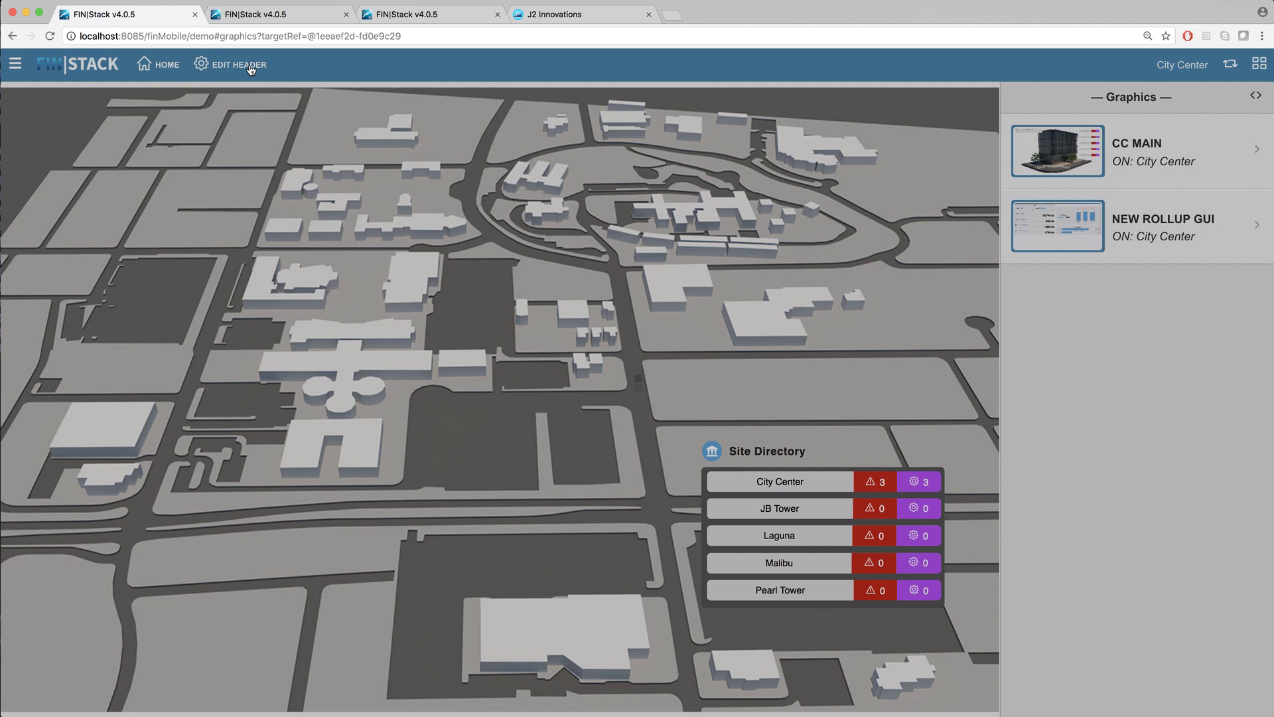
# Bring up the Edit Header panel listing Home Button, Disable Header, Add Button and Reorder Buttons.
pyautogui.click(251, 68)
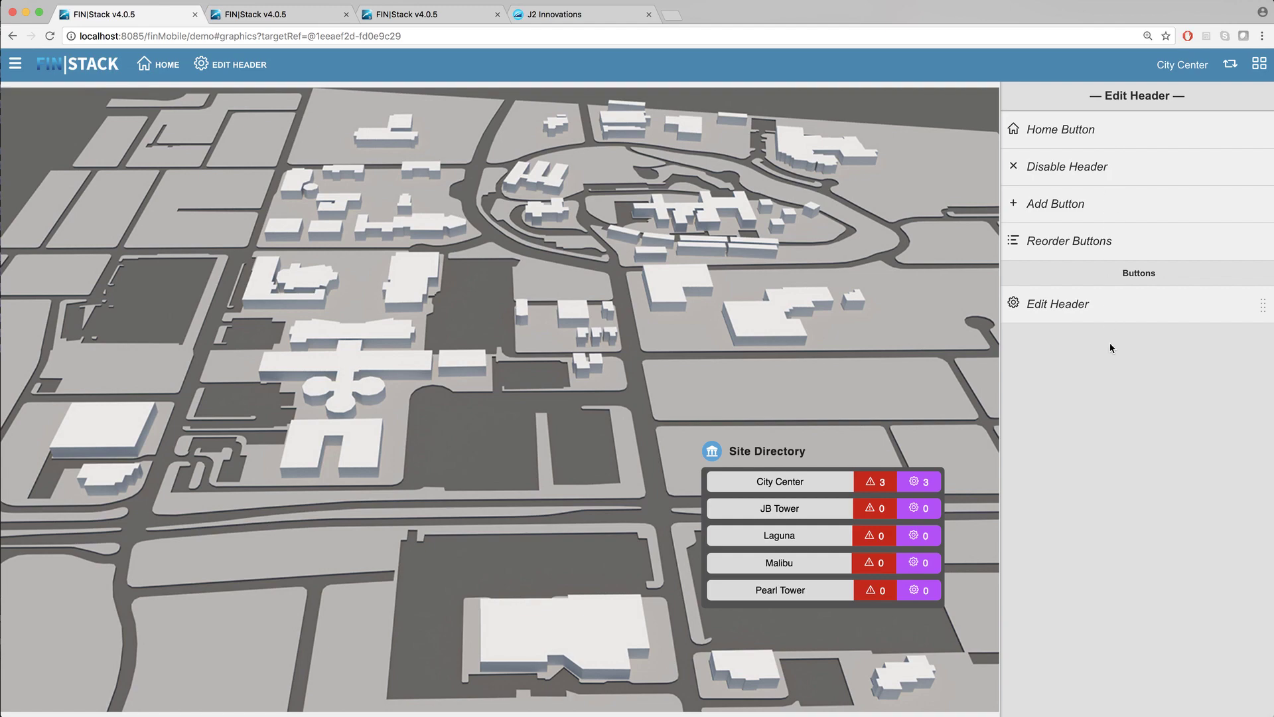
pyautogui.click(15, 63)
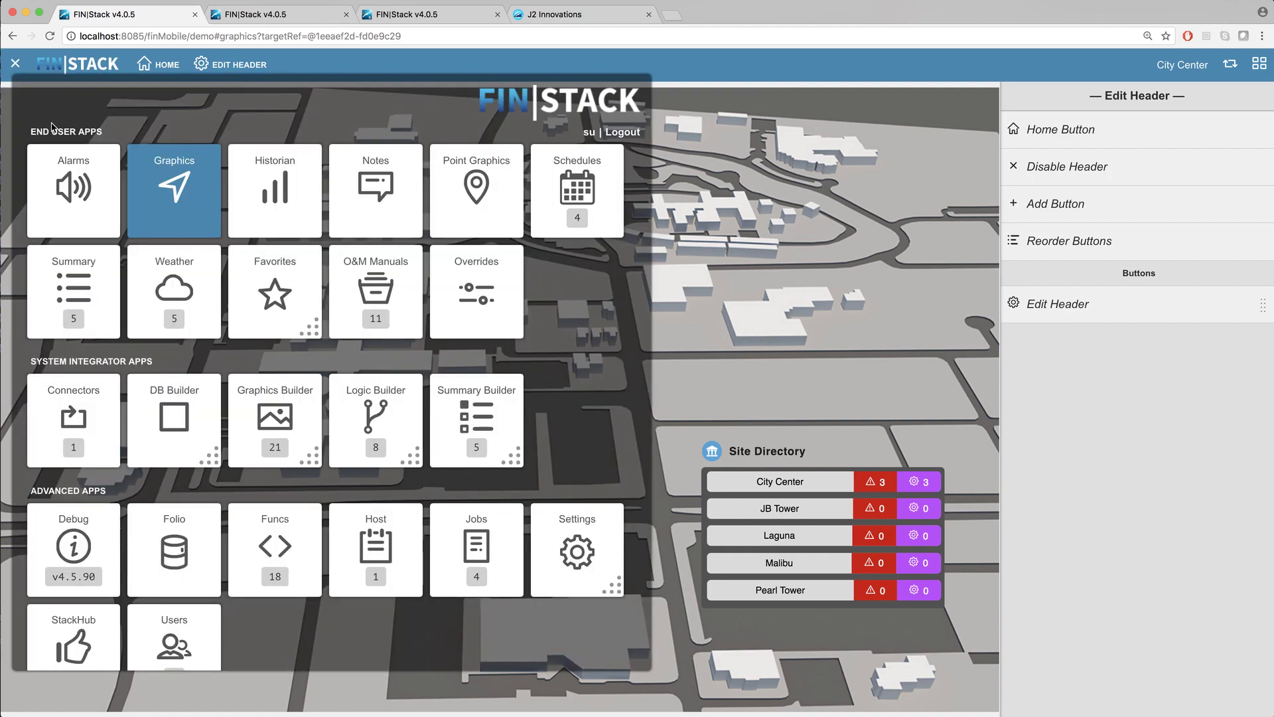
pyautogui.click(590, 571)
pyautogui.scroll(-1, 593, 575)
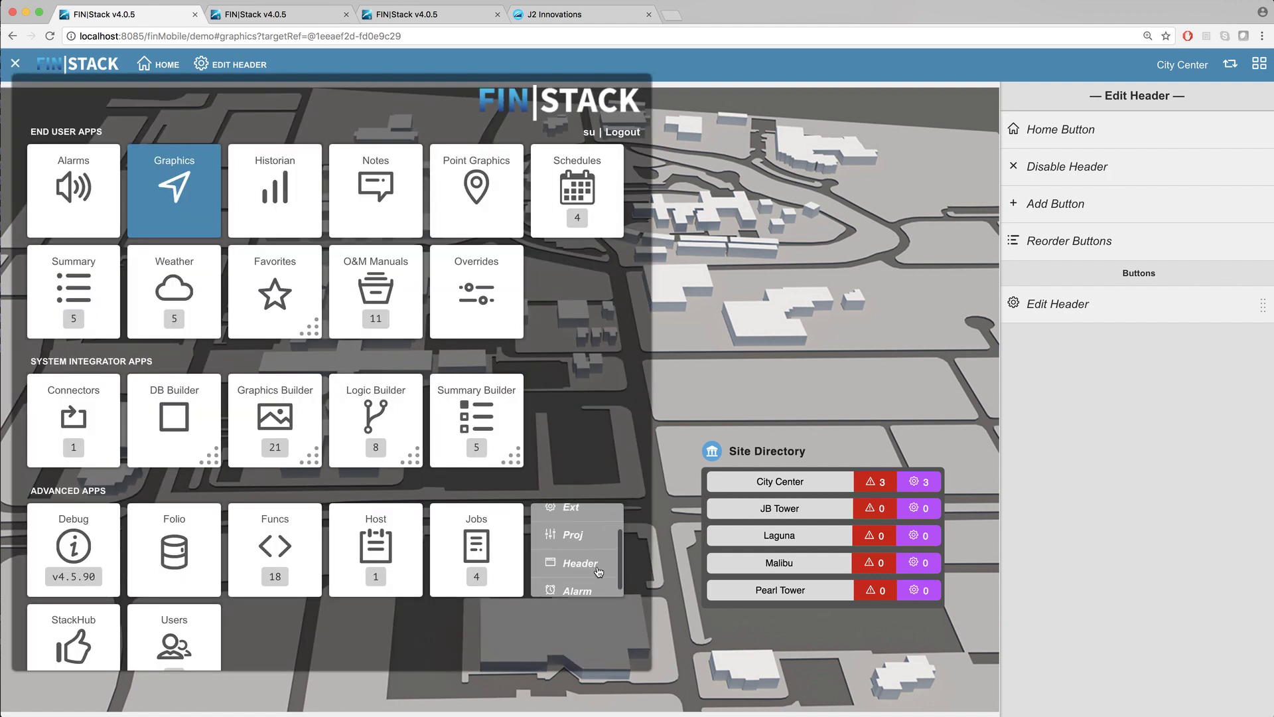
pyautogui.click(597, 573)
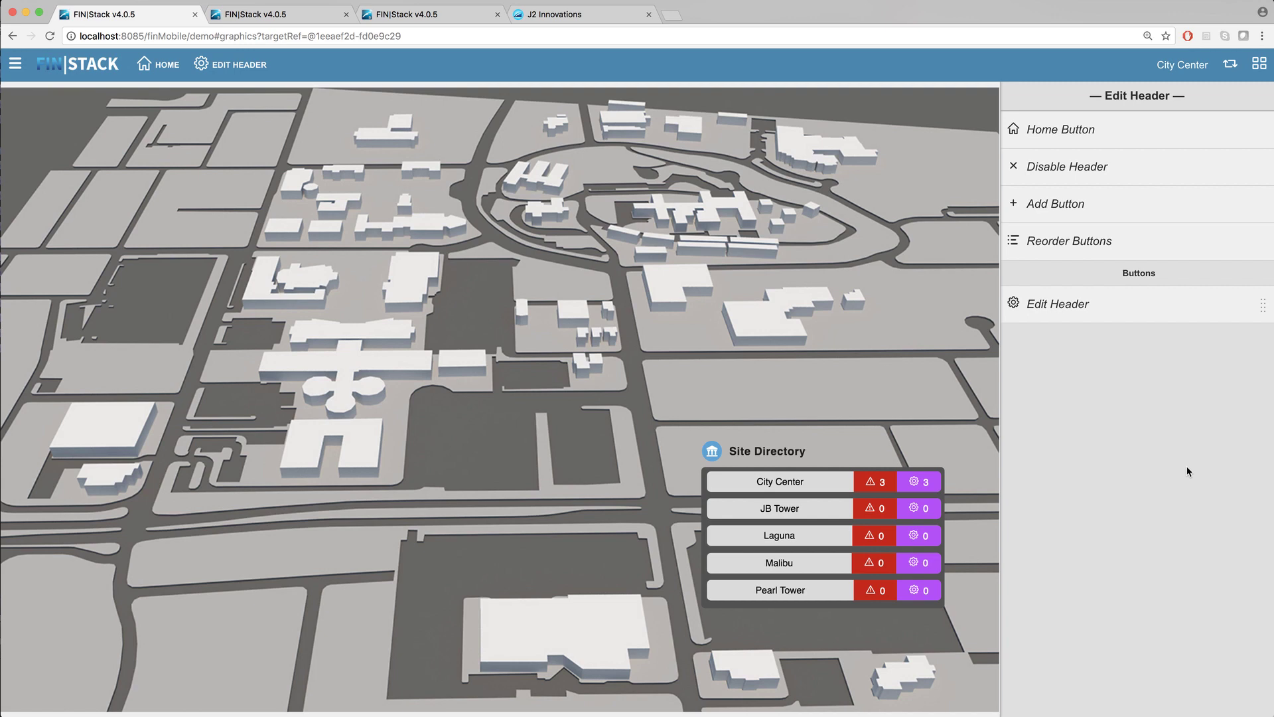
# Set the Home button type to action with code alert('Hello World') and apply.
pyautogui.click(1103, 130)
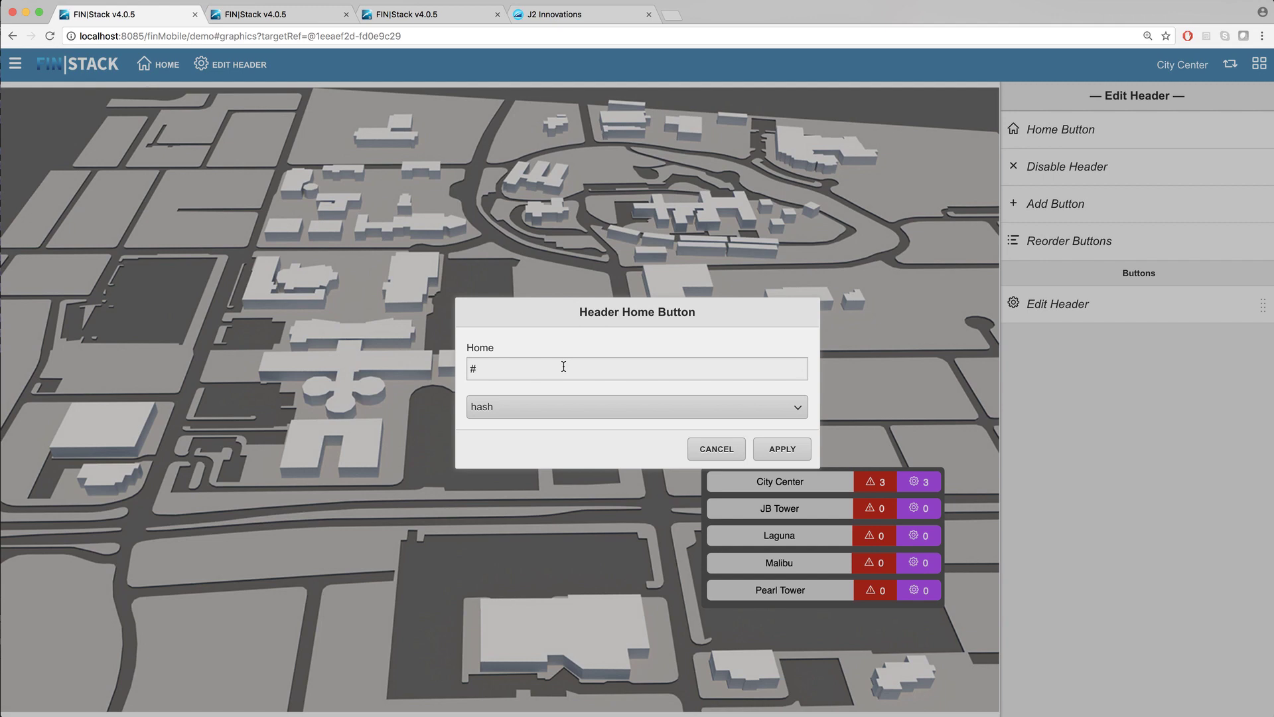
pyautogui.click(519, 408)
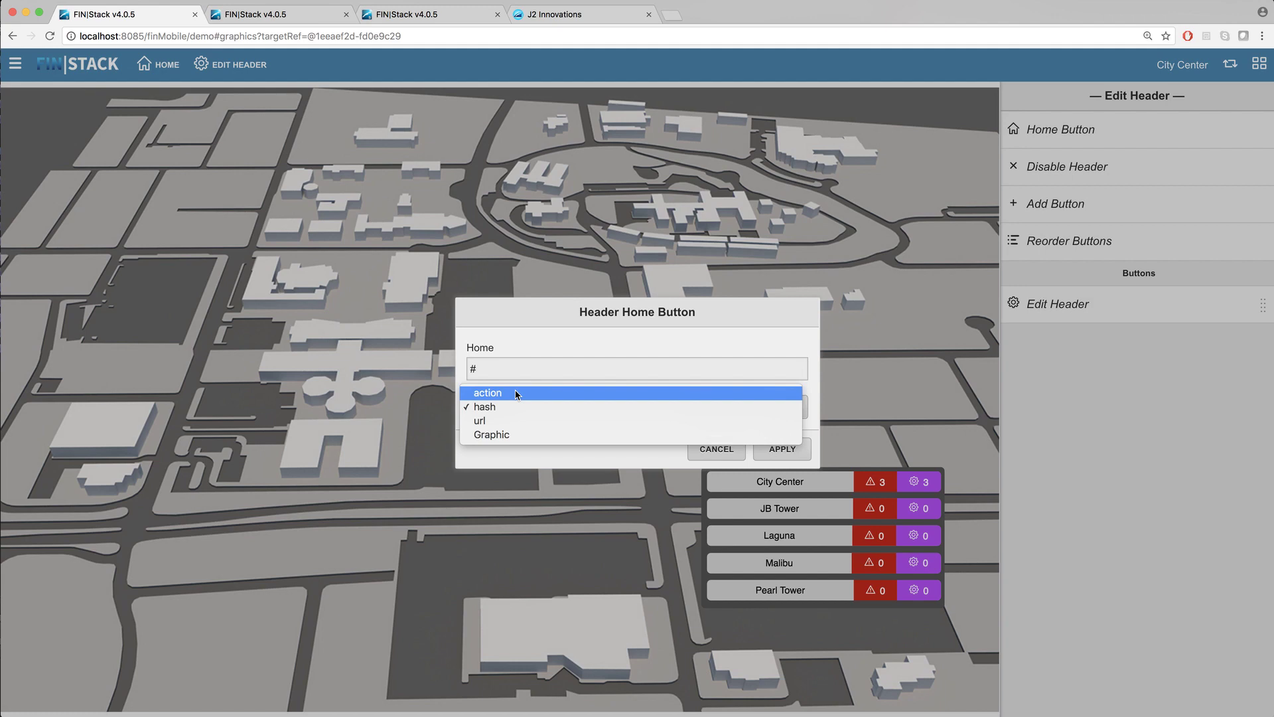
pyautogui.click(517, 394)
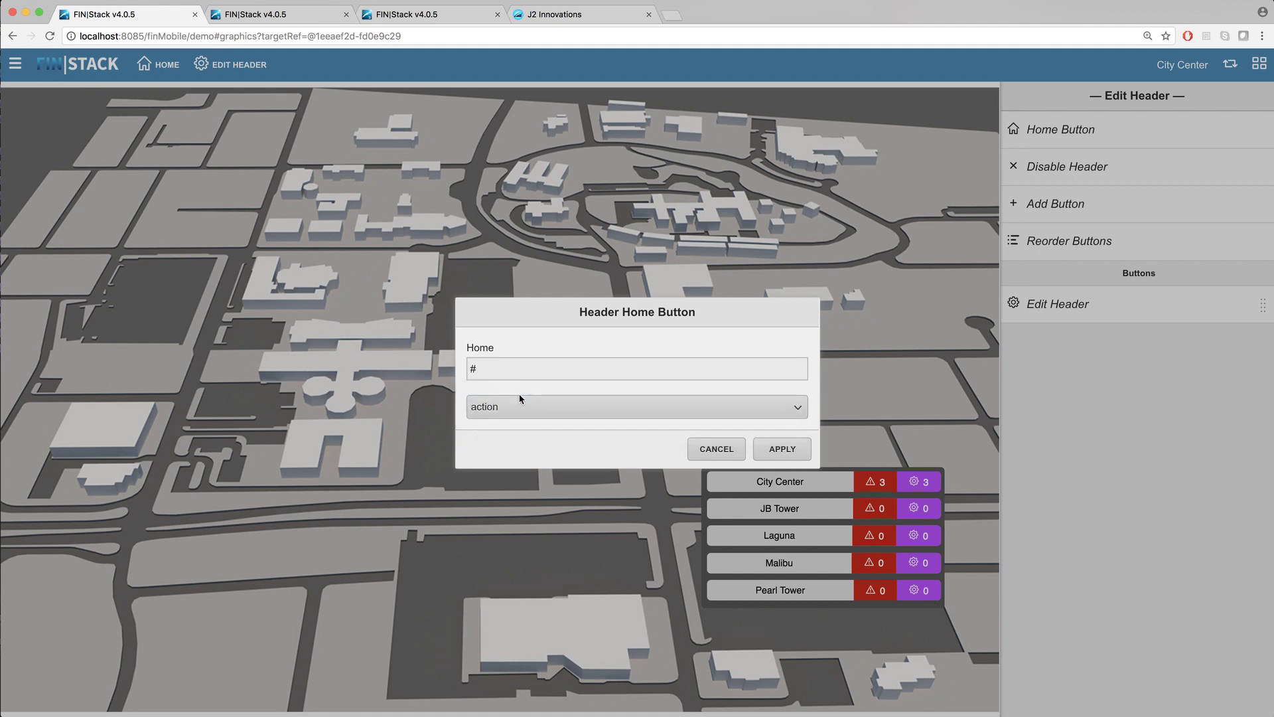
pyautogui.click(494, 370)
pyautogui.write('alert()')
pyautogui.press('Left')
pyautogui.write("'Hello World'")
pyautogui.click(795, 451)
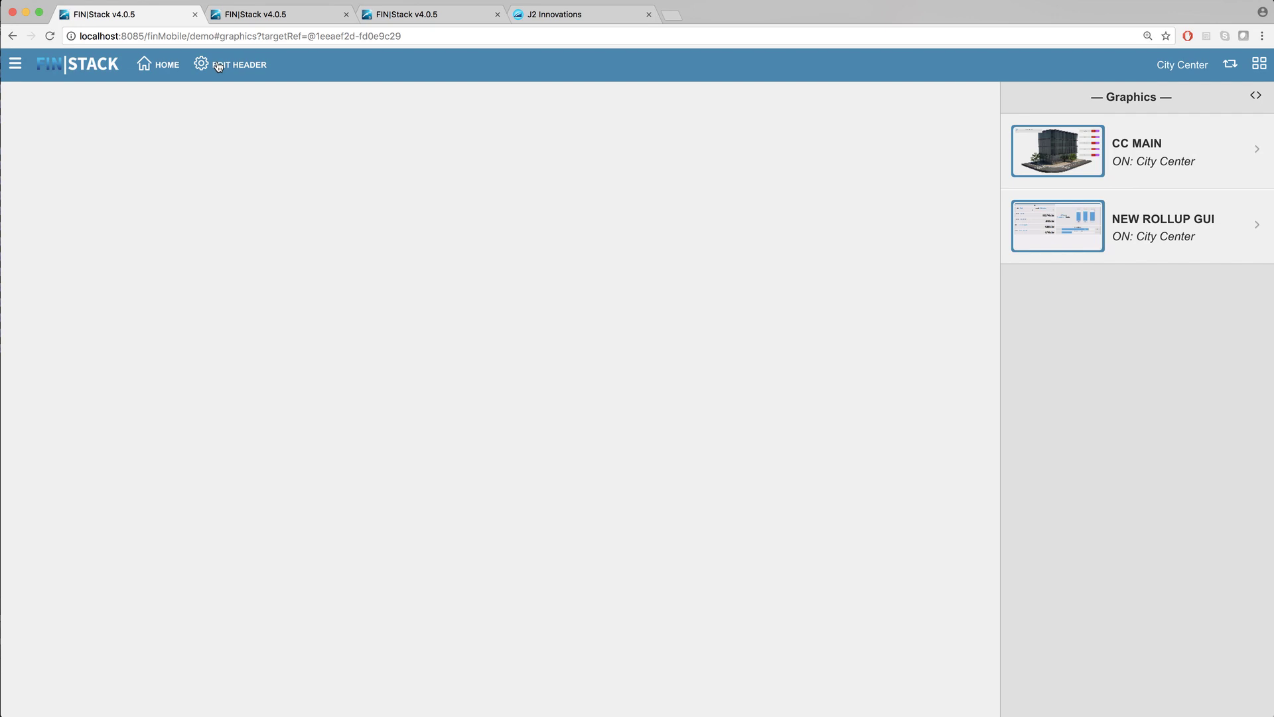
# Test Home to show the Hello World alert, dismiss it, and reopen the header editor.
pyautogui.click(163, 70)
pyautogui.moveTo(589, 87); pyautogui.dragTo(485, 89)
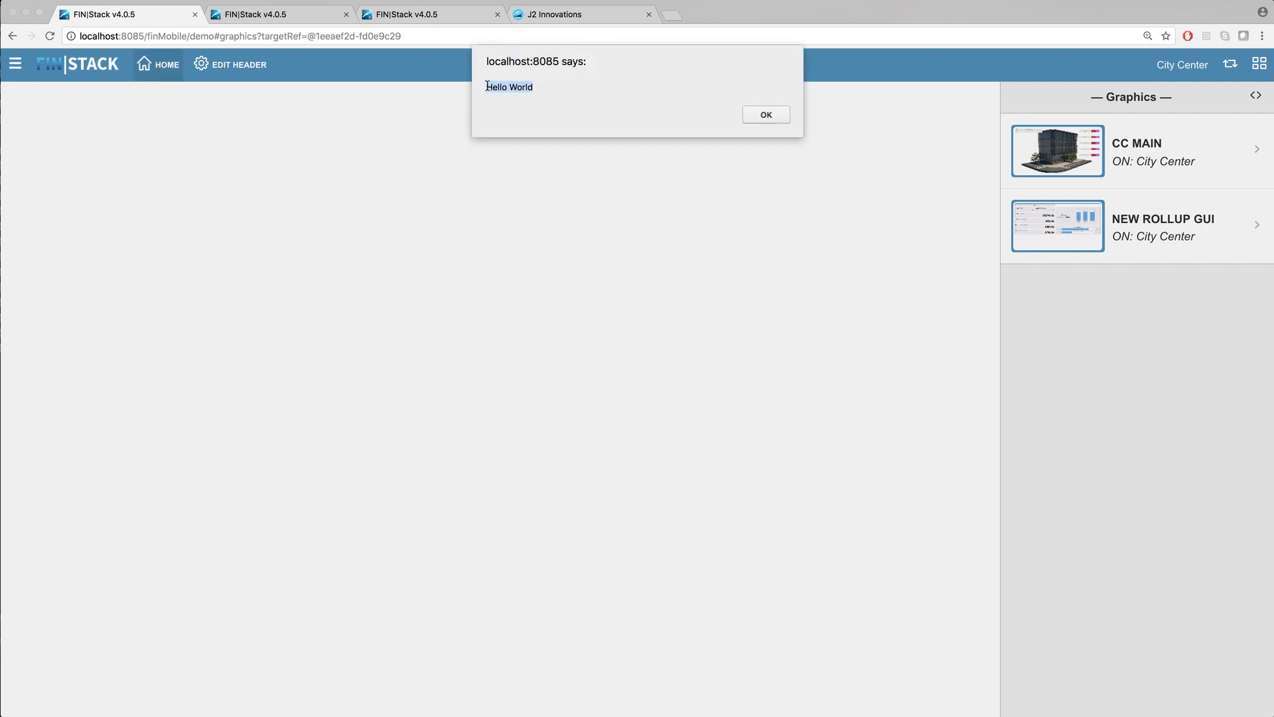
pyautogui.click(754, 117)
pyautogui.click(212, 67)
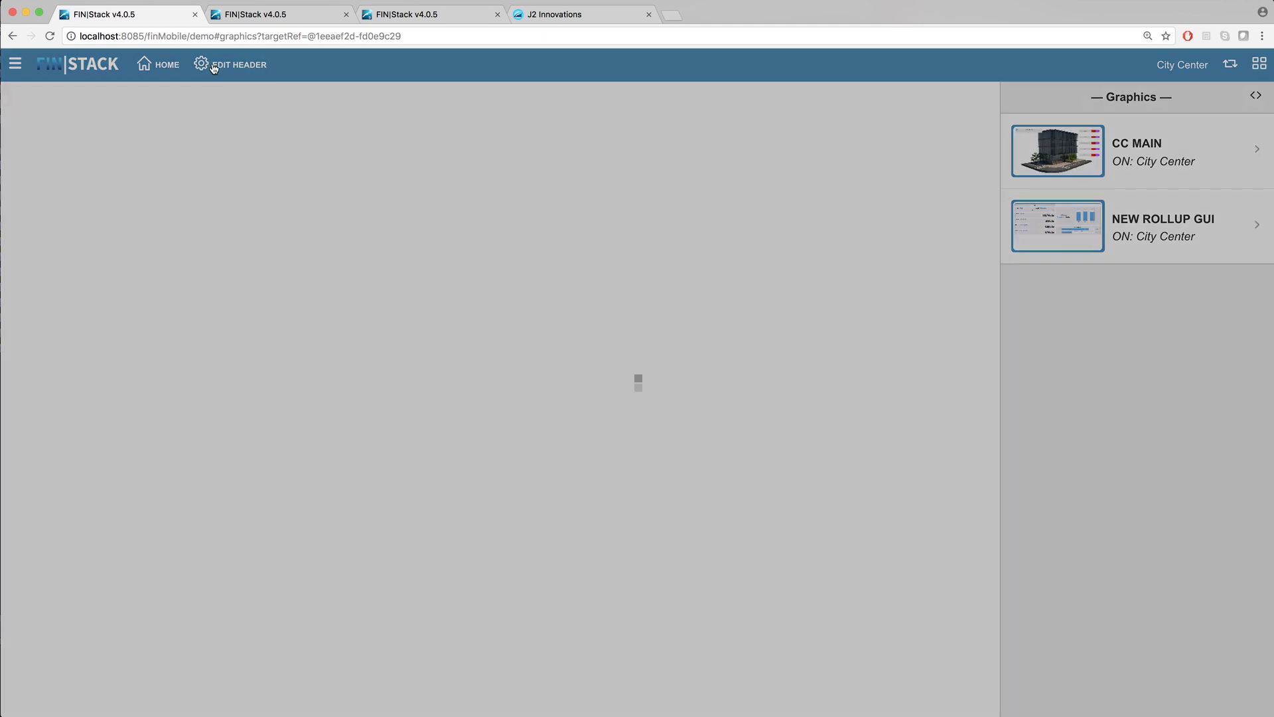
# Change the Home button type to hash and clear the old alert code.
pyautogui.click(1095, 130)
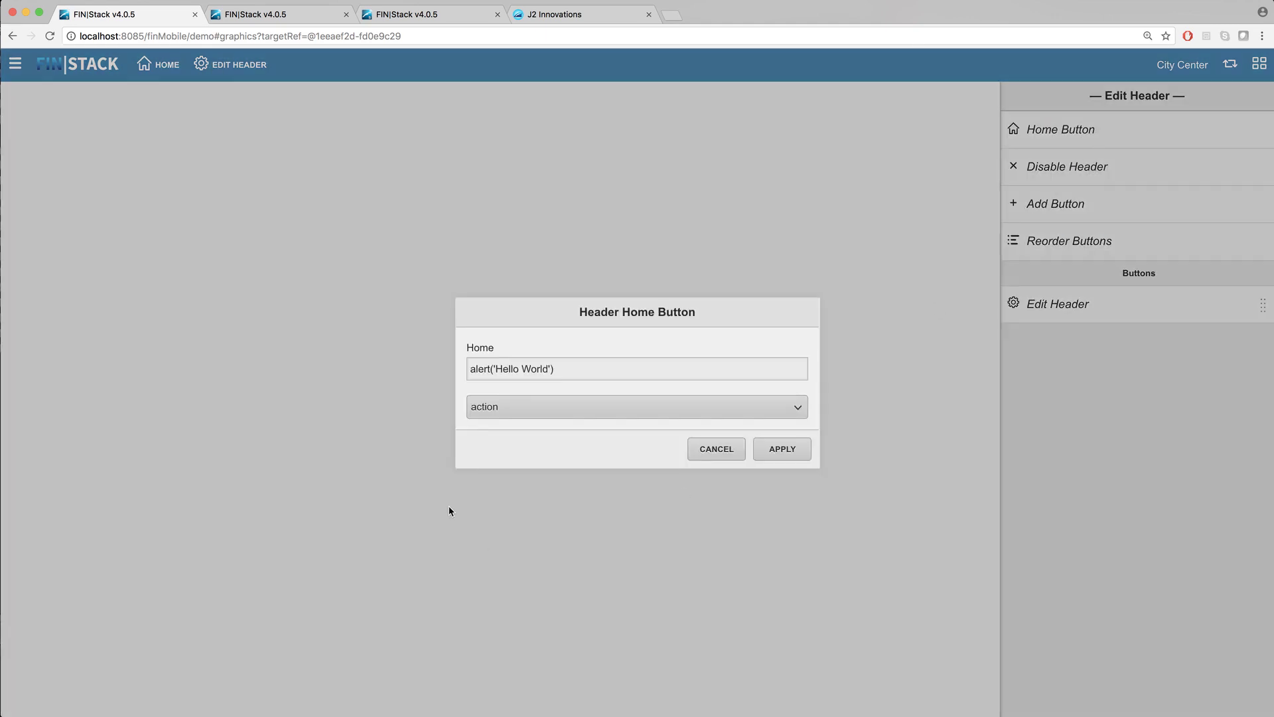
pyautogui.click(556, 401)
pyautogui.click(531, 421)
pyautogui.moveTo(572, 368); pyautogui.dragTo(381, 364)
pyautogui.press('BackSpace')
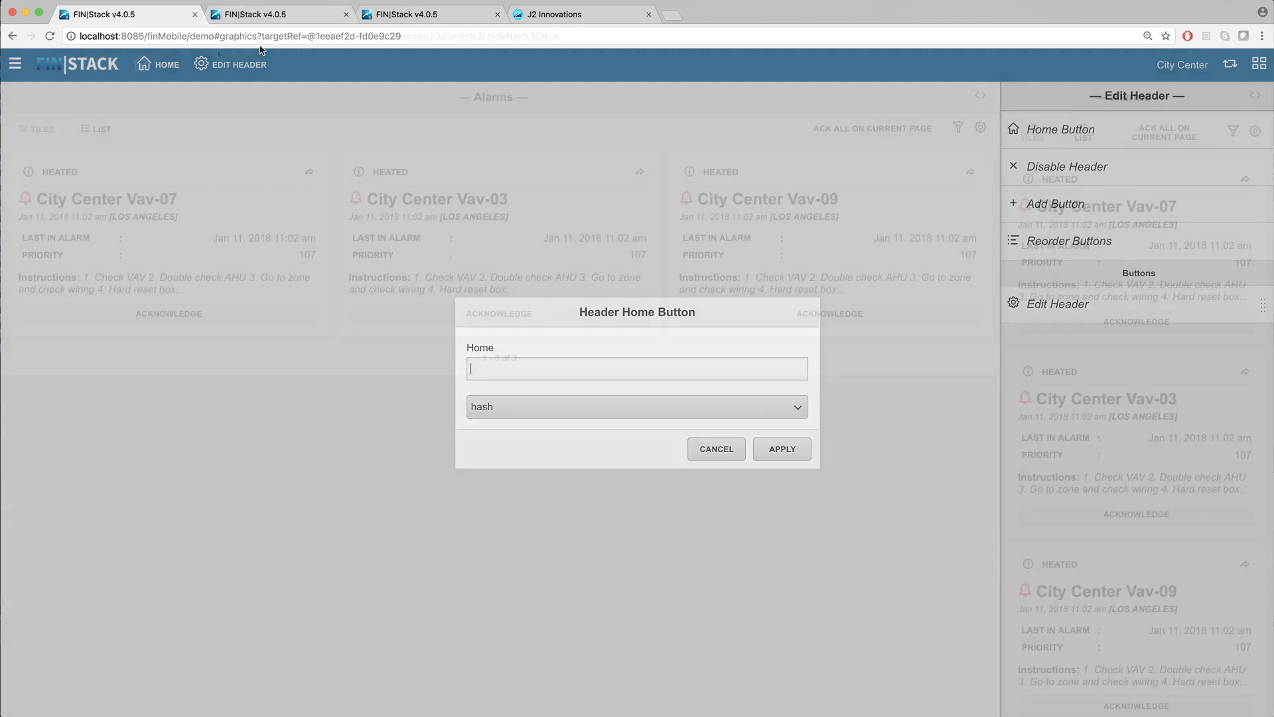
# Copy the Folio page hash from the address bar into Home, apply, and confirm Folio opens.
pyautogui.moveTo(214, 36); pyautogui.dragTo(563, 38)
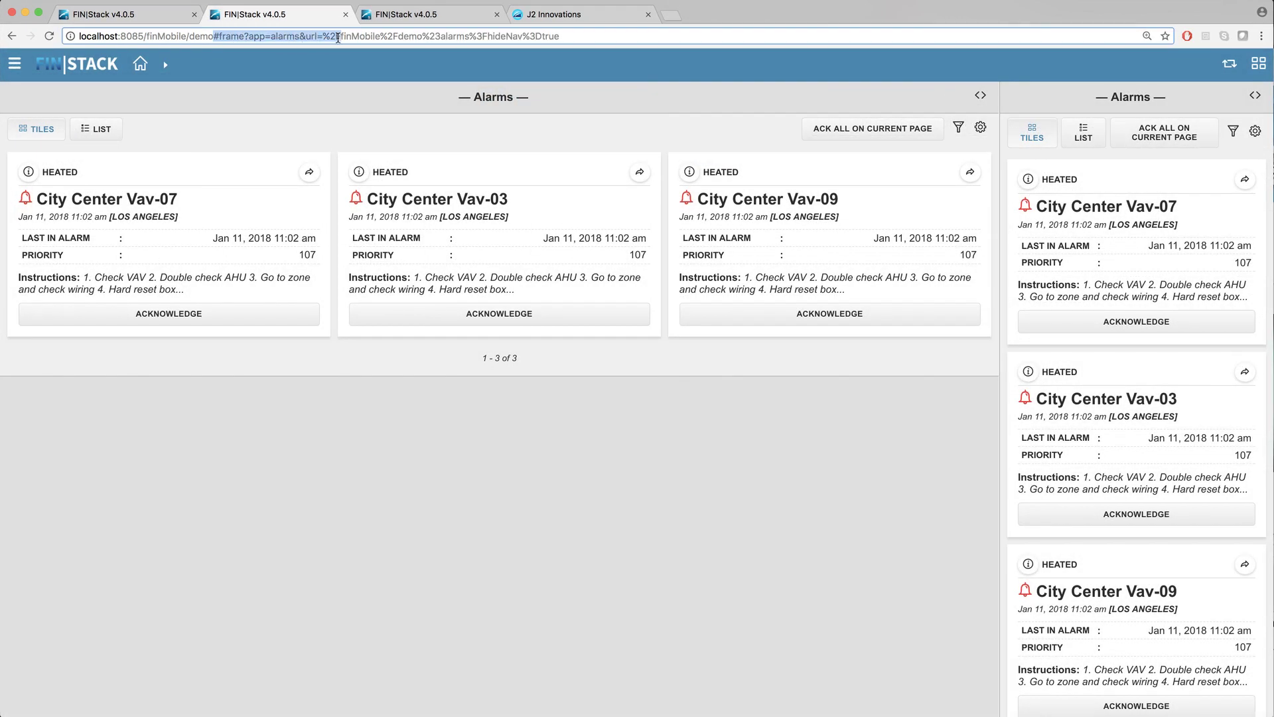
pyautogui.click(595, 82)
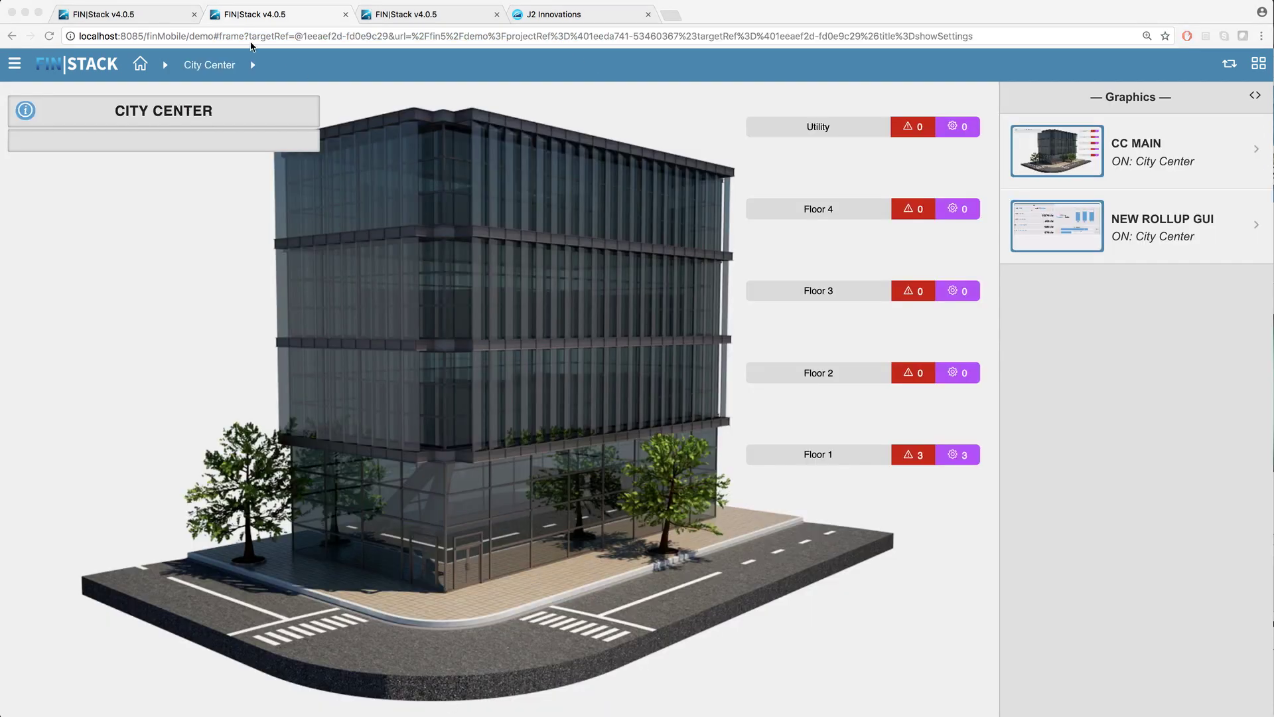
pyautogui.click(219, 37)
pyautogui.click(215, 36)
pyautogui.moveTo(214, 36); pyautogui.dragTo(989, 37)
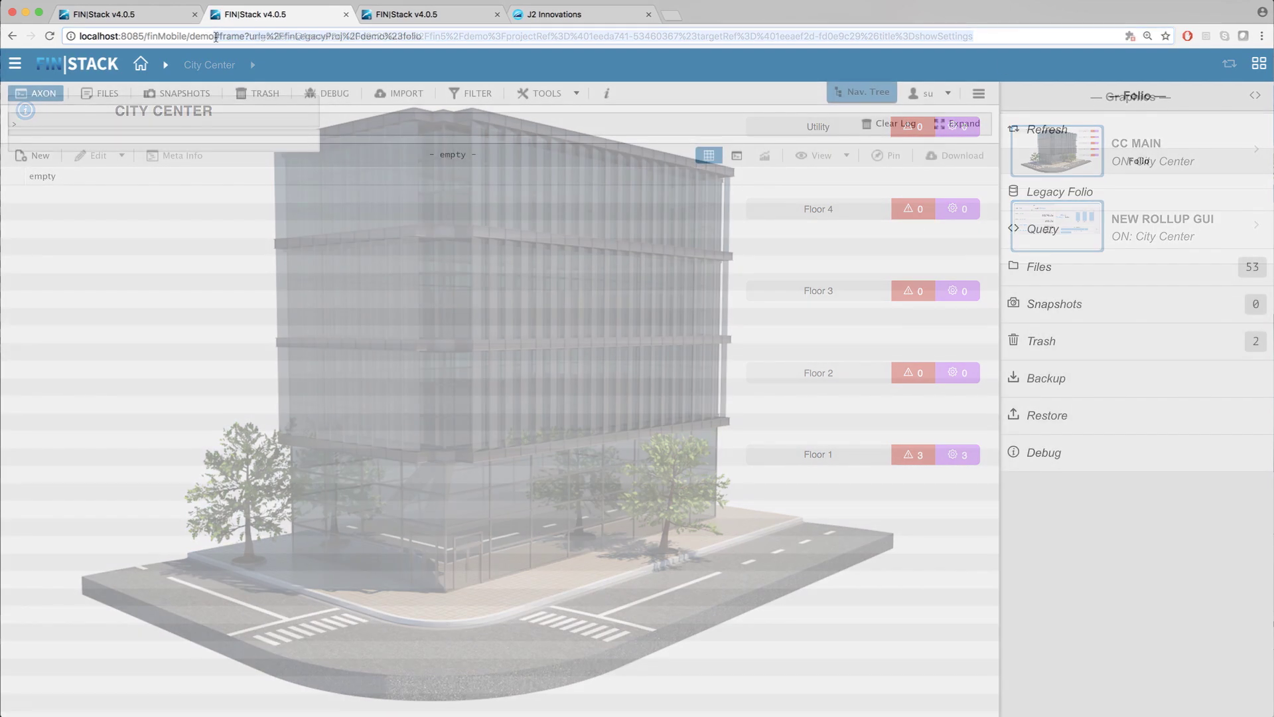
pyautogui.moveTo(216, 38); pyautogui.dragTo(475, 38)
pyautogui.press('super+c')
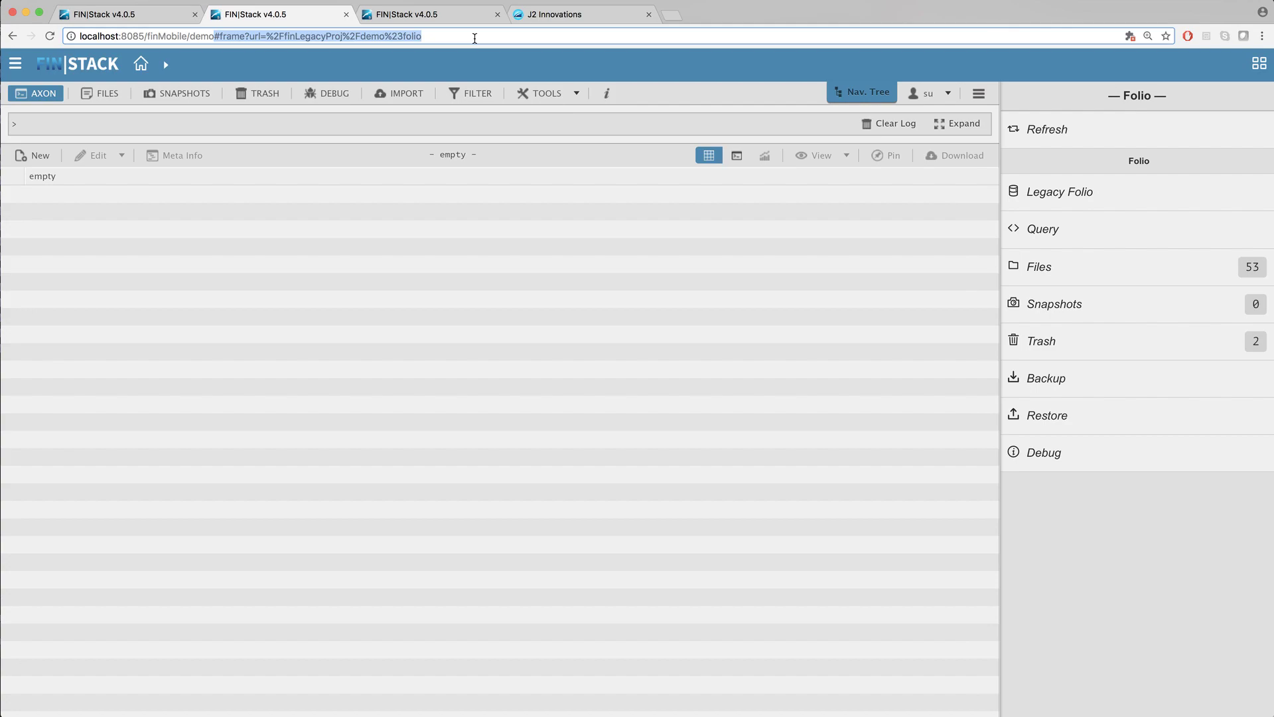
pyautogui.click(160, 16)
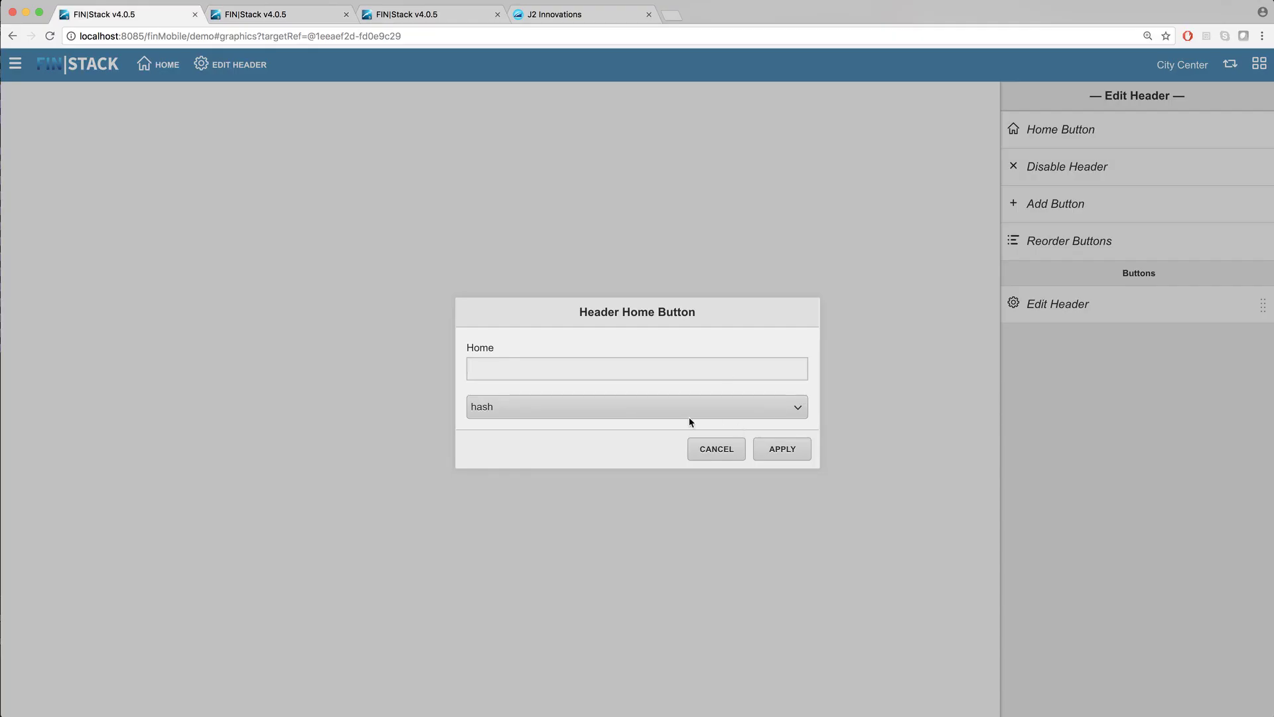
pyautogui.press('super+v')
pyautogui.click(782, 449)
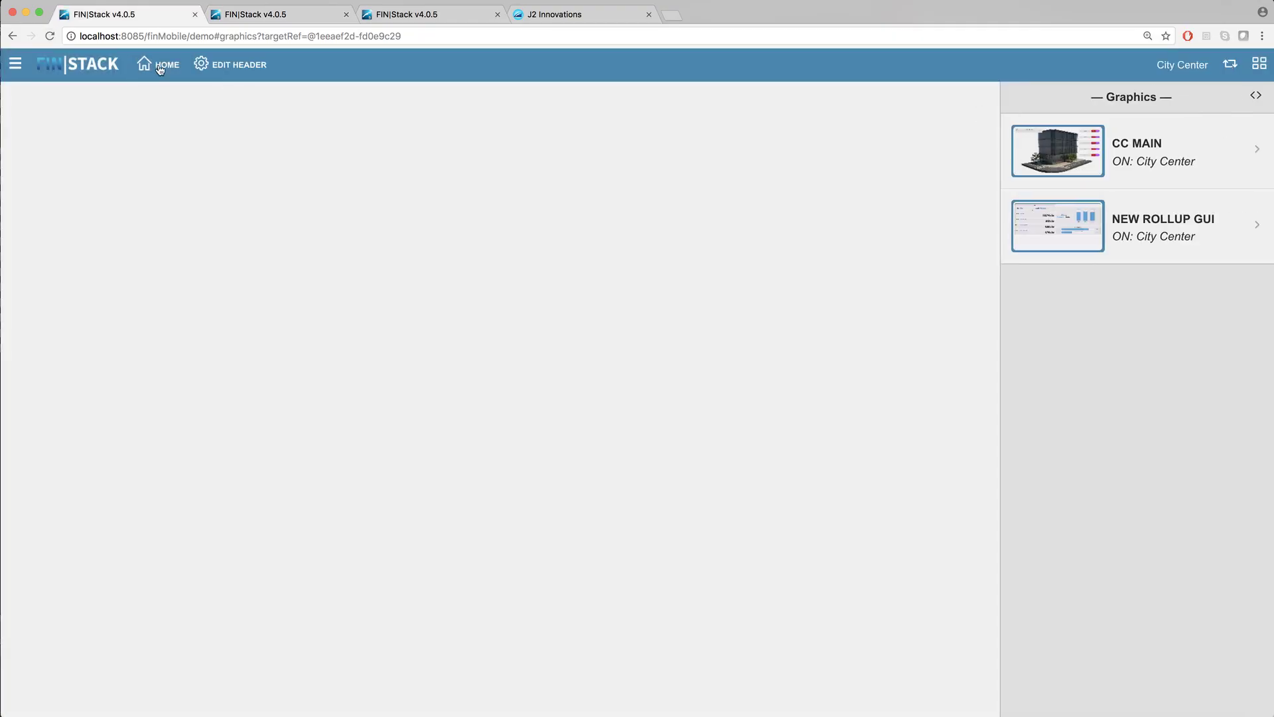
pyautogui.click(157, 65)
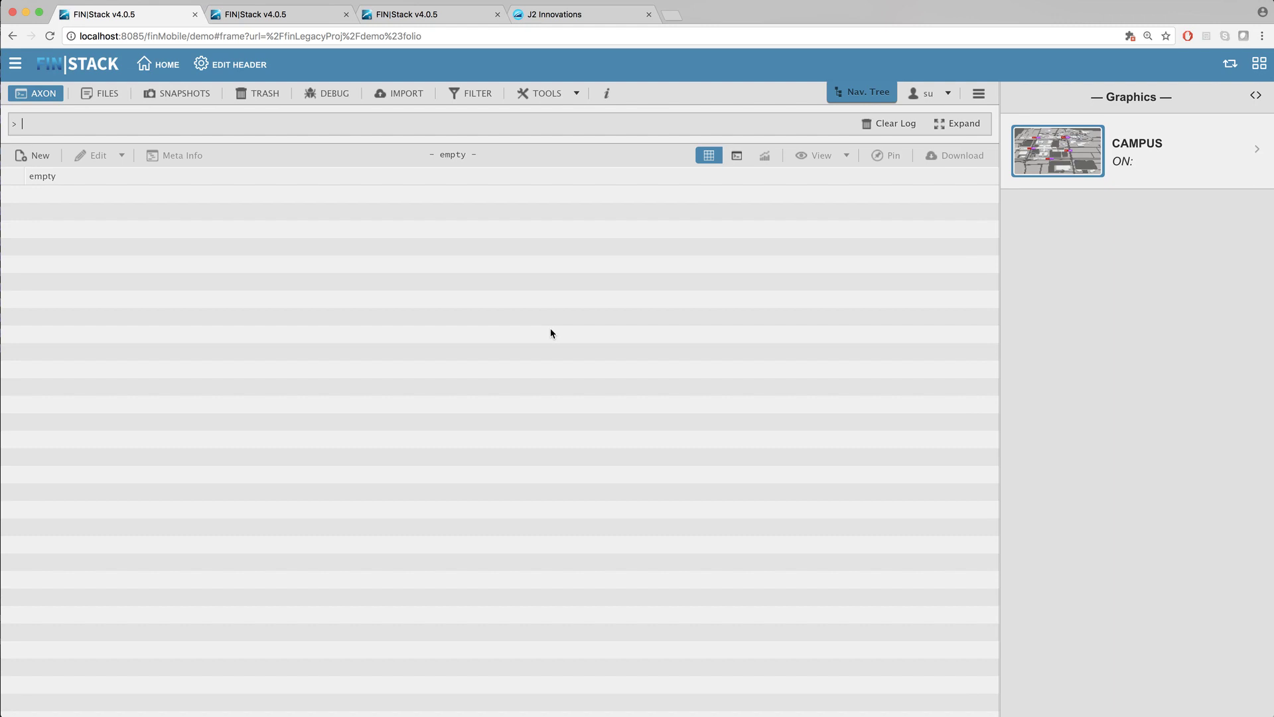
# Change the Home button's link type to url.
pyautogui.click(235, 63)
pyautogui.click(1054, 131)
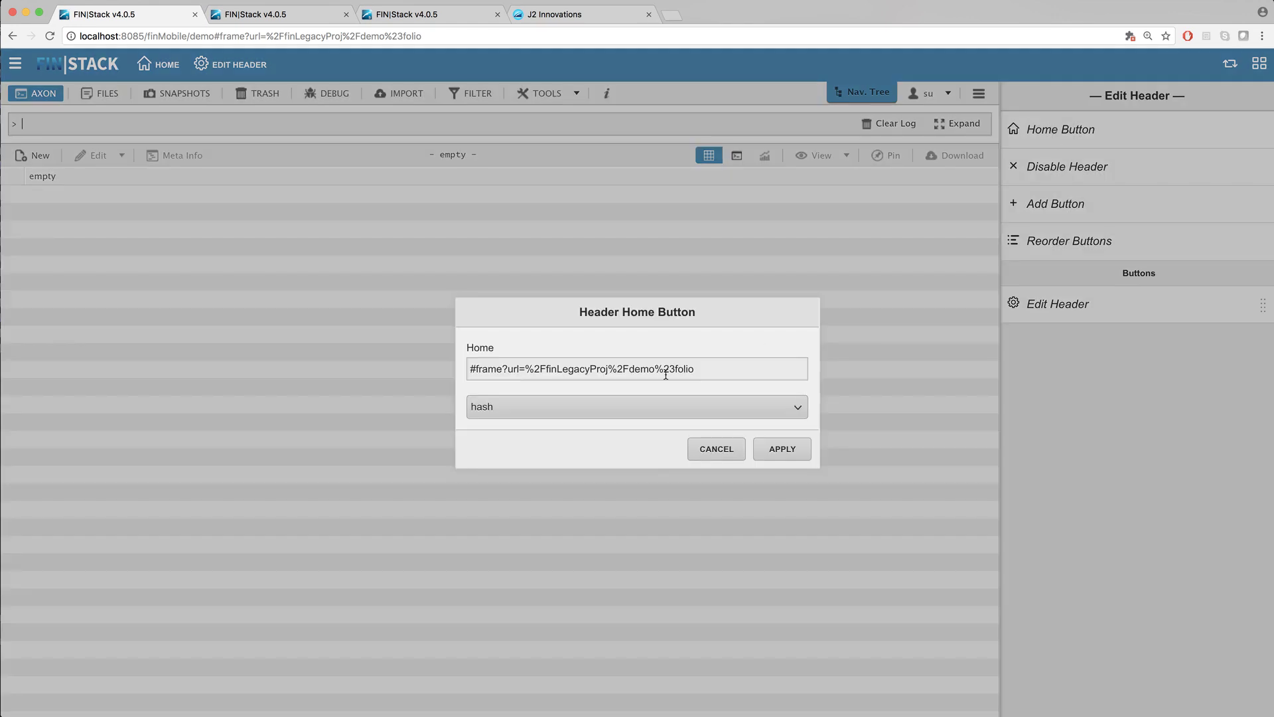
pyautogui.click(595, 403)
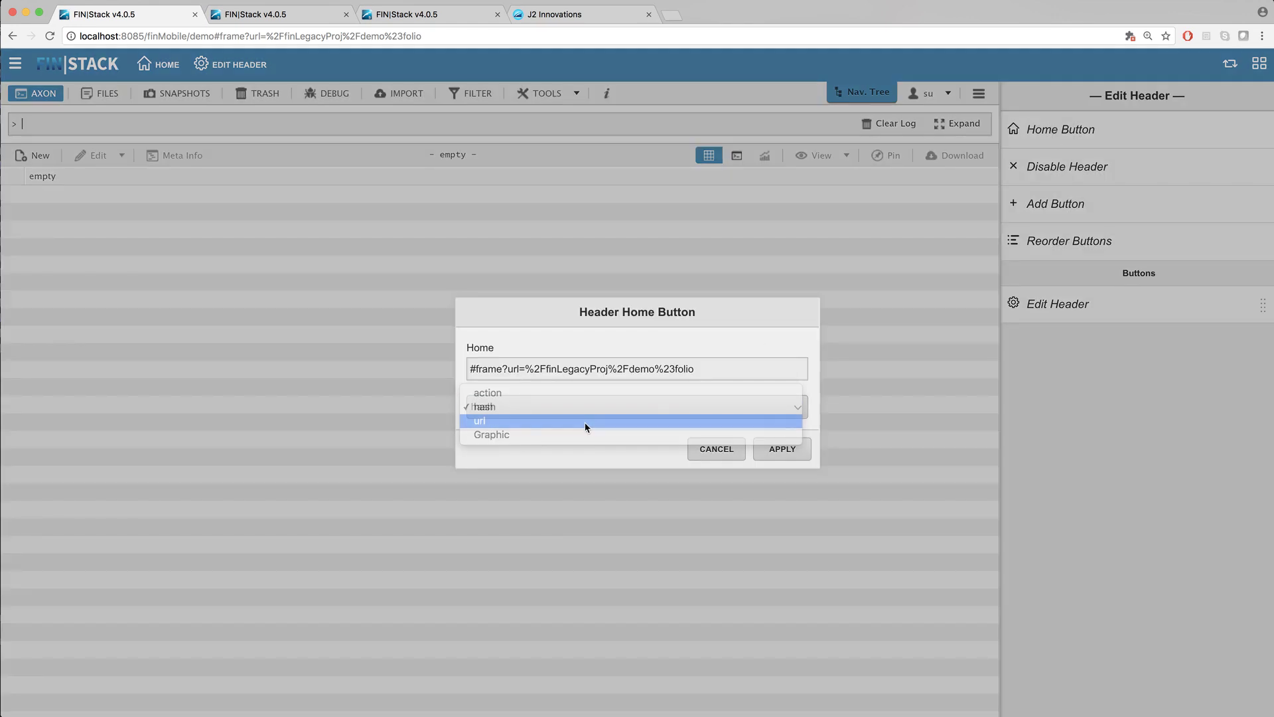
pyautogui.click(586, 423)
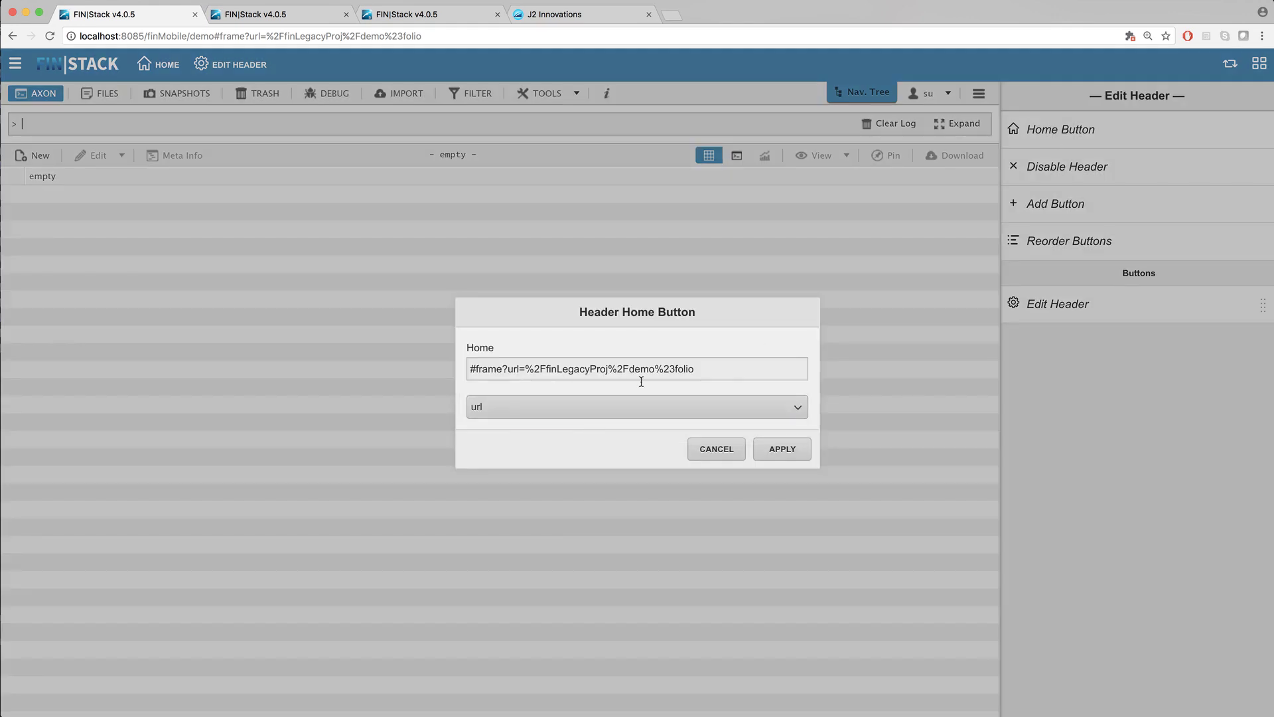
pyautogui.click(571, 15)
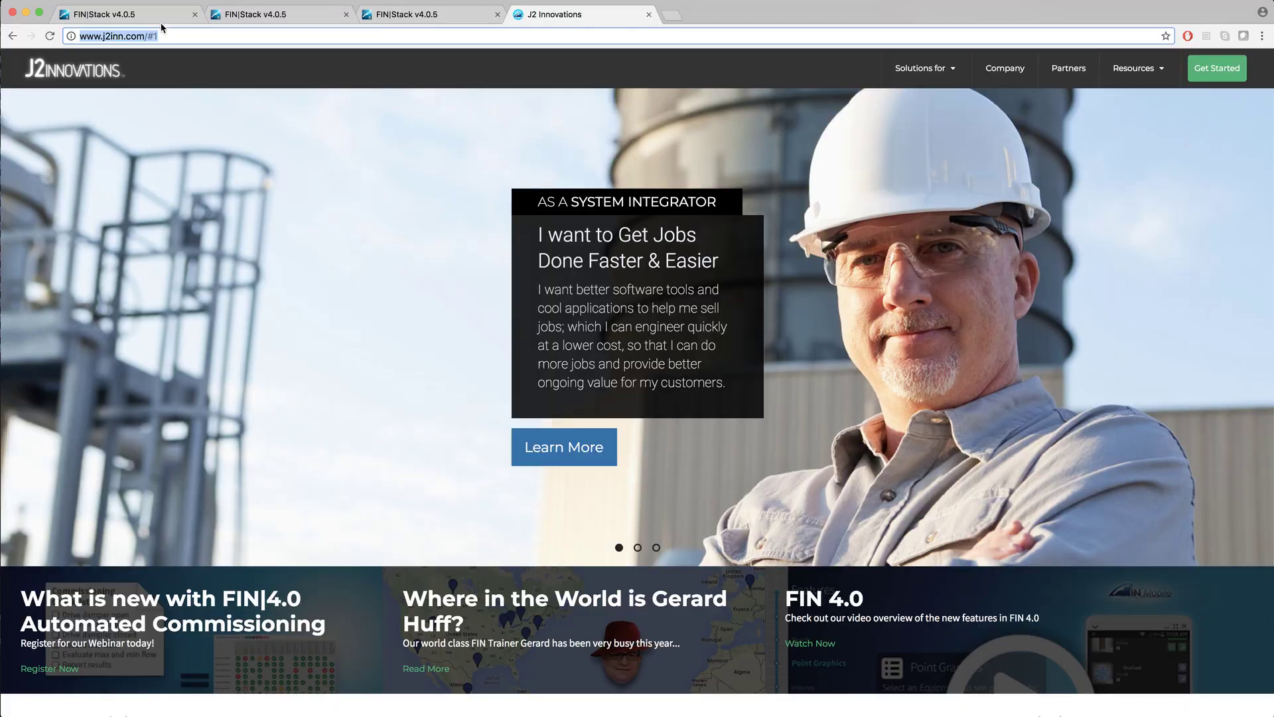
pyautogui.click(165, 14)
pyautogui.moveTo(711, 369); pyautogui.dragTo(395, 355)
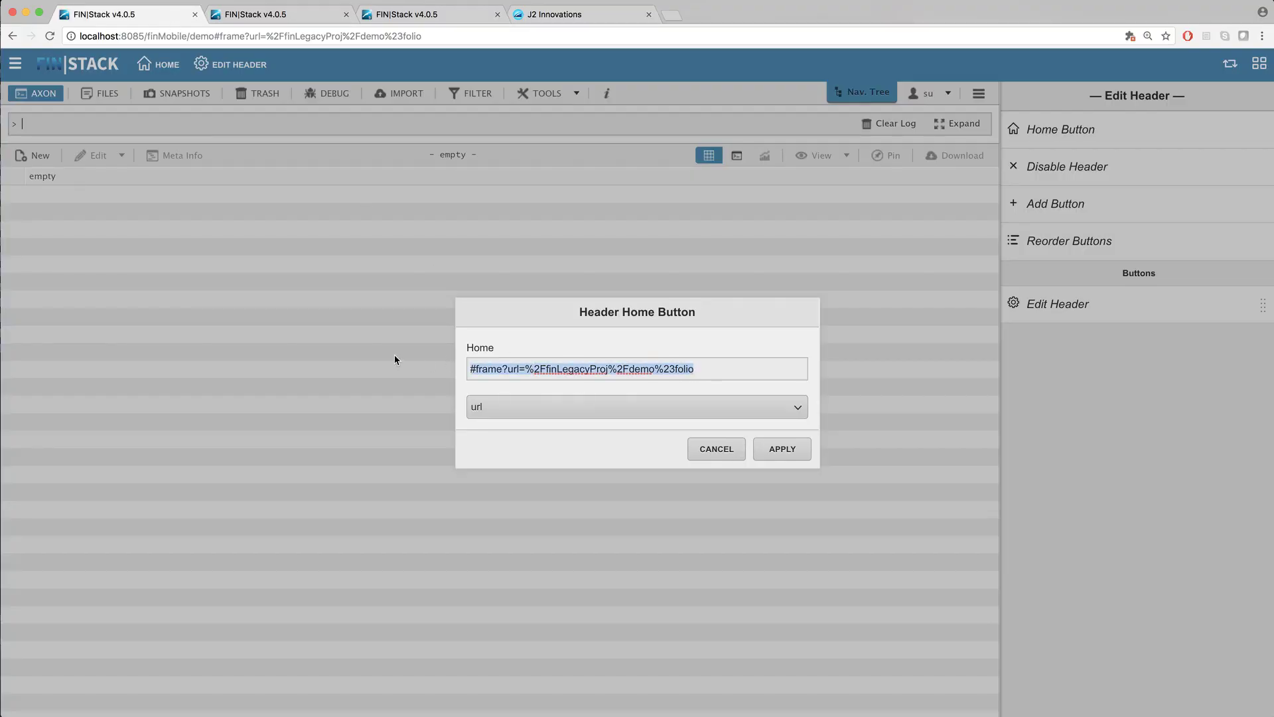
pyautogui.write('http://www.j2inn.com/#1')
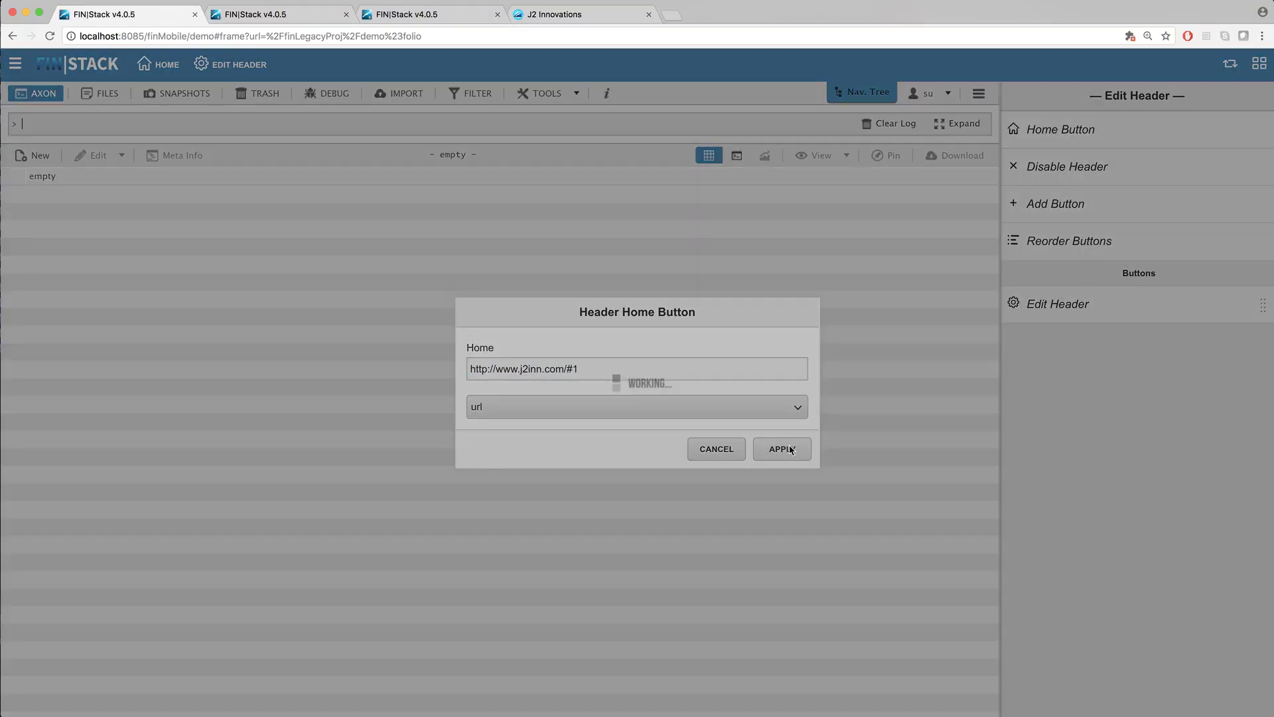
pyautogui.click(788, 450)
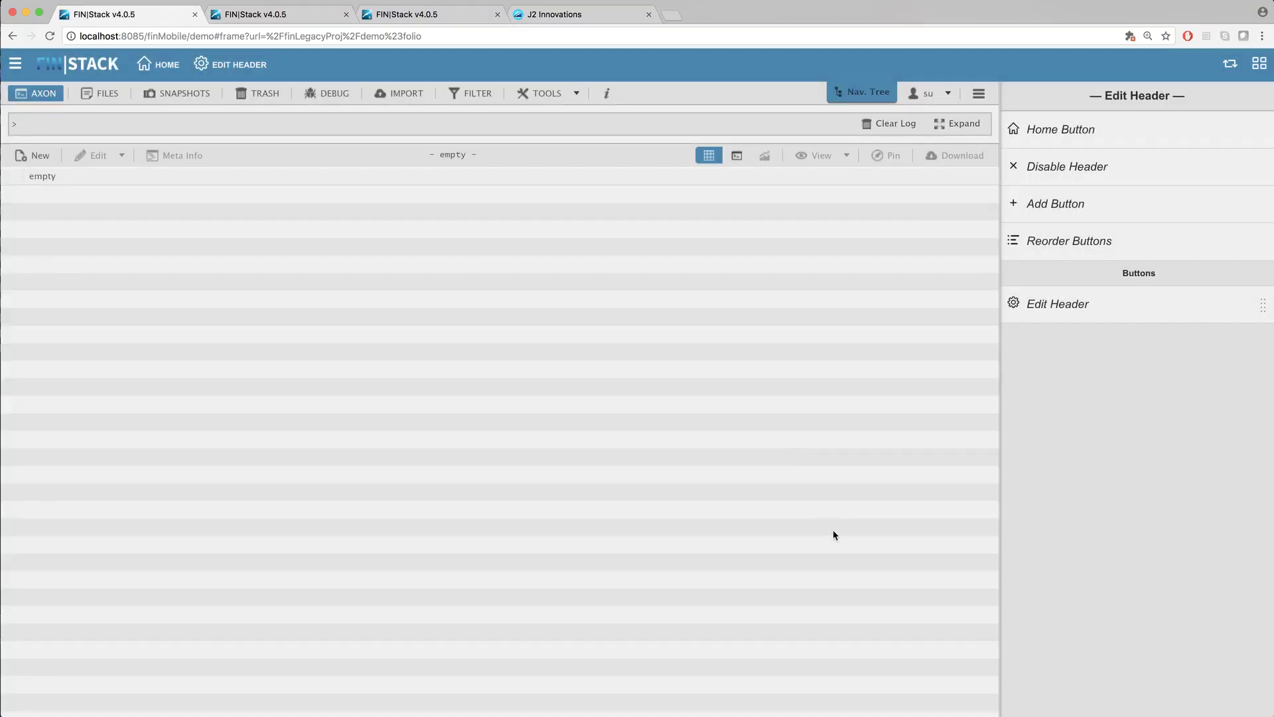
pyautogui.click(53, 35)
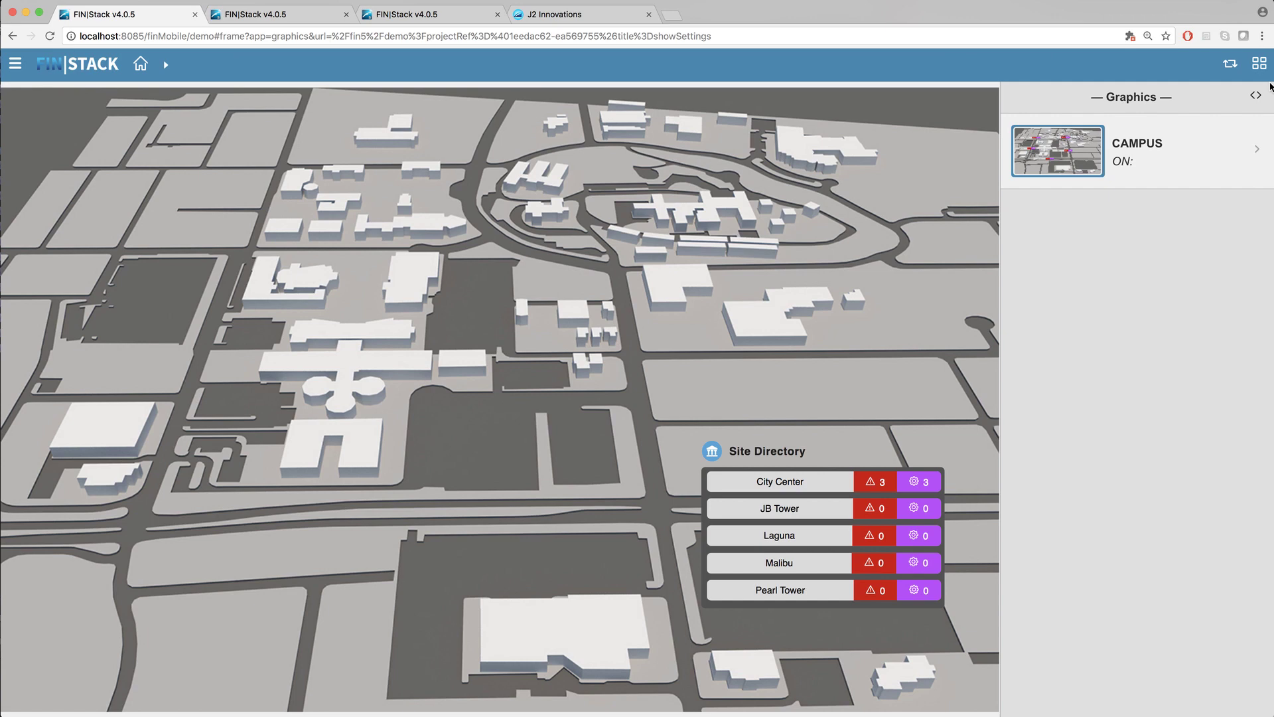
# Change the Home button's link type to Graphic and apply.
pyautogui.click(1231, 67)
pyautogui.click(215, 66)
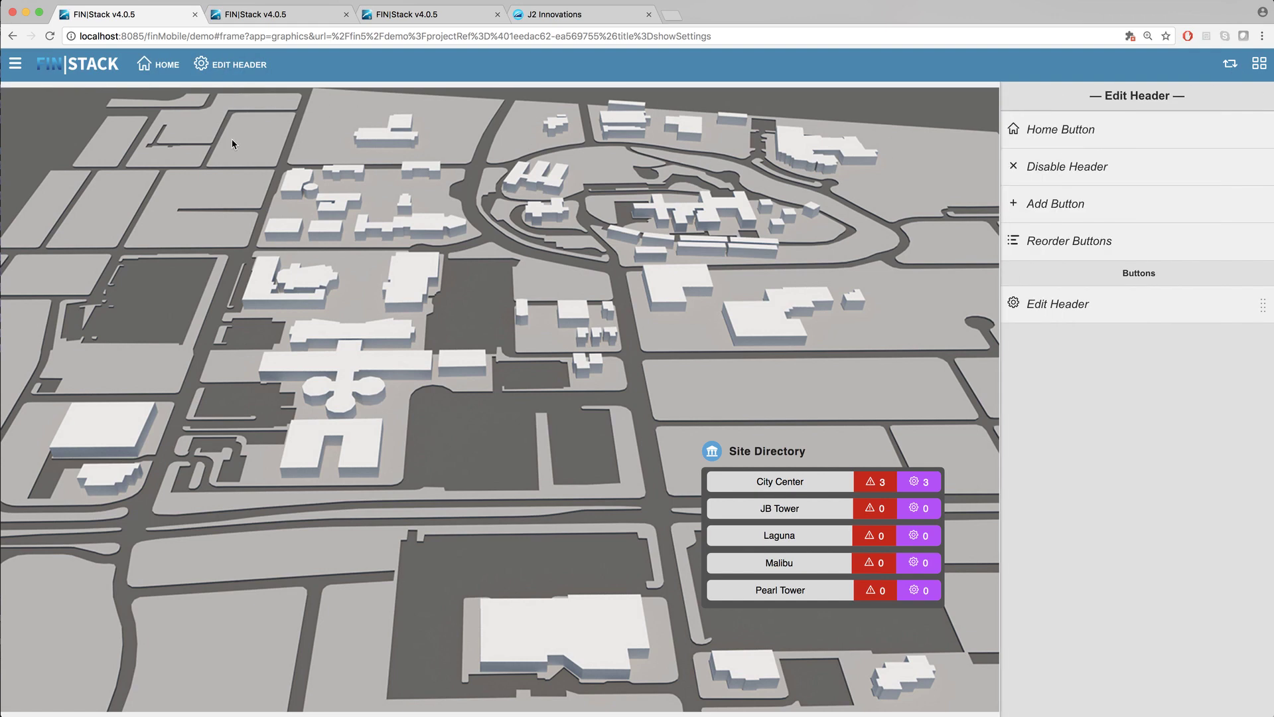
pyautogui.click(1111, 139)
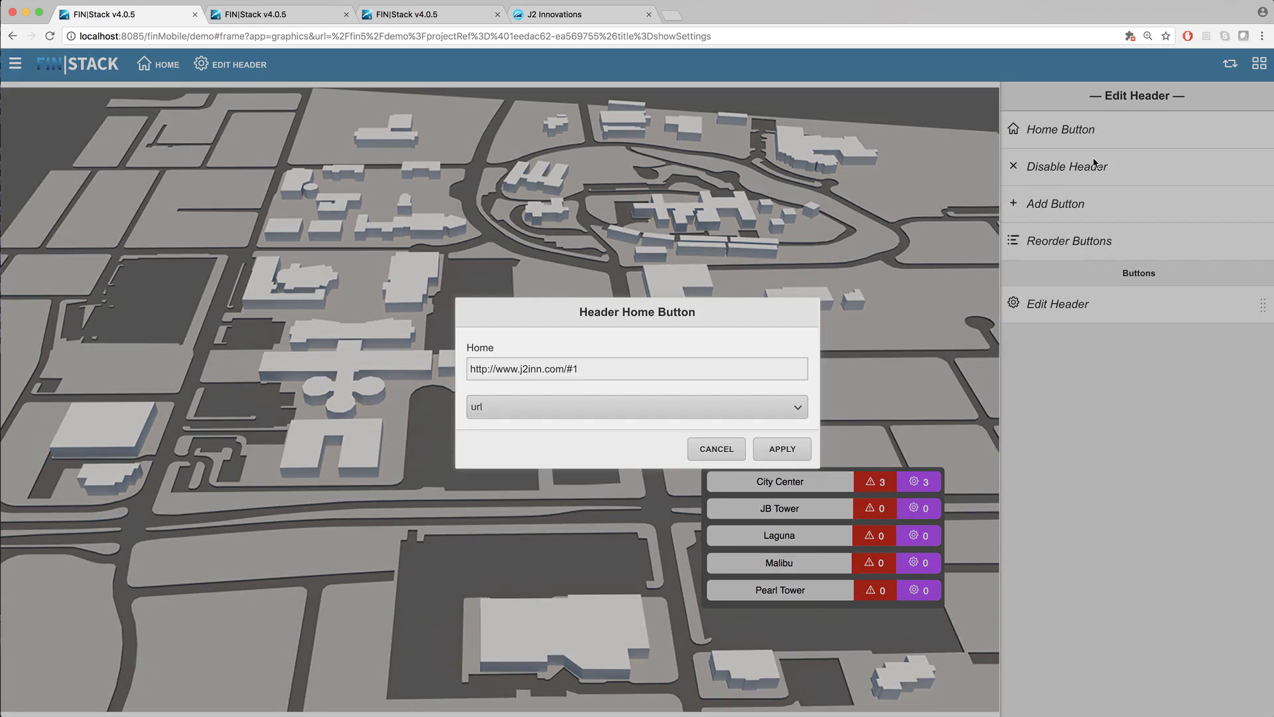
pyautogui.click(534, 404)
pyautogui.click(526, 420)
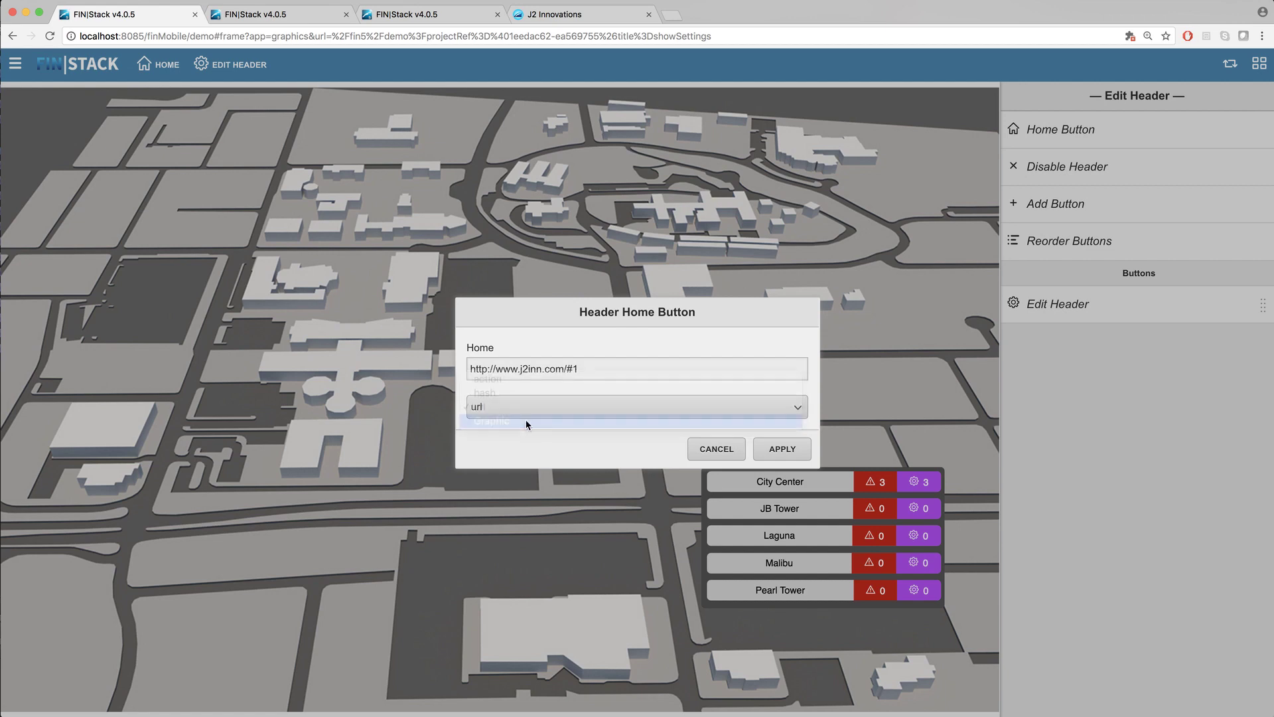
pyautogui.click(781, 448)
# Select the CAMPUS graphic and its target as the home destination, apply, and reload.
pyautogui.click(530, 348)
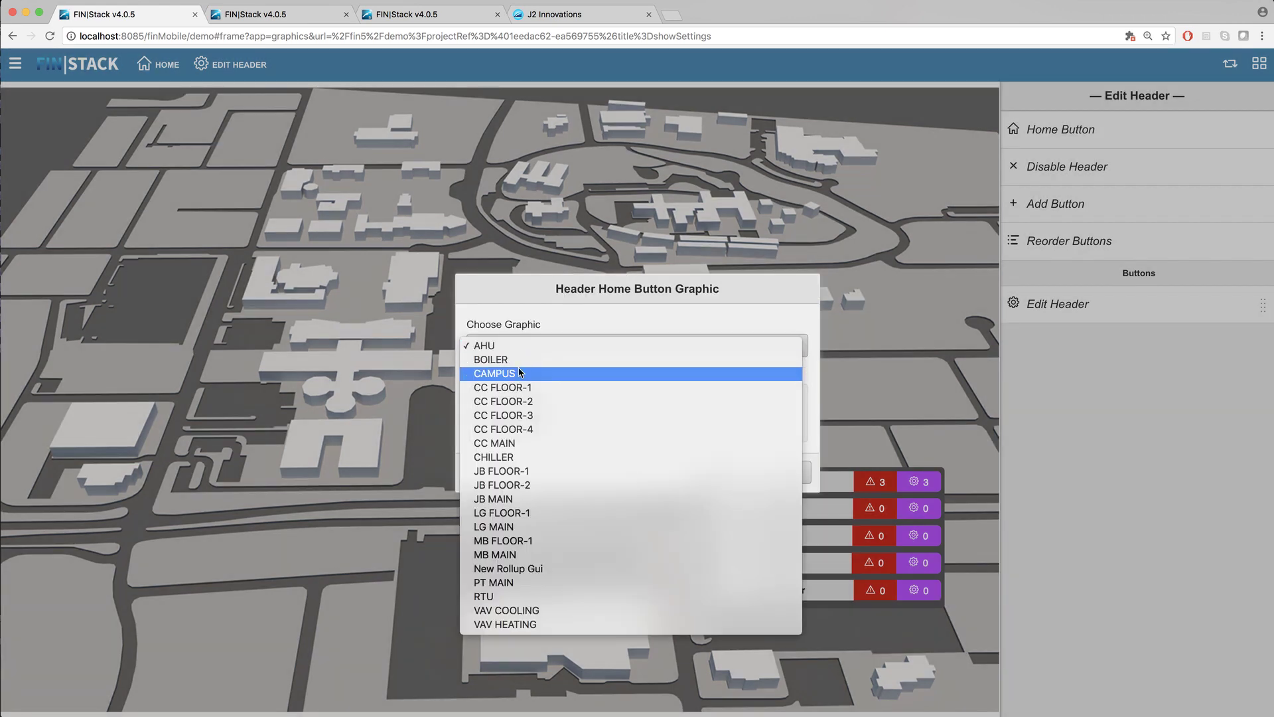
pyautogui.click(518, 374)
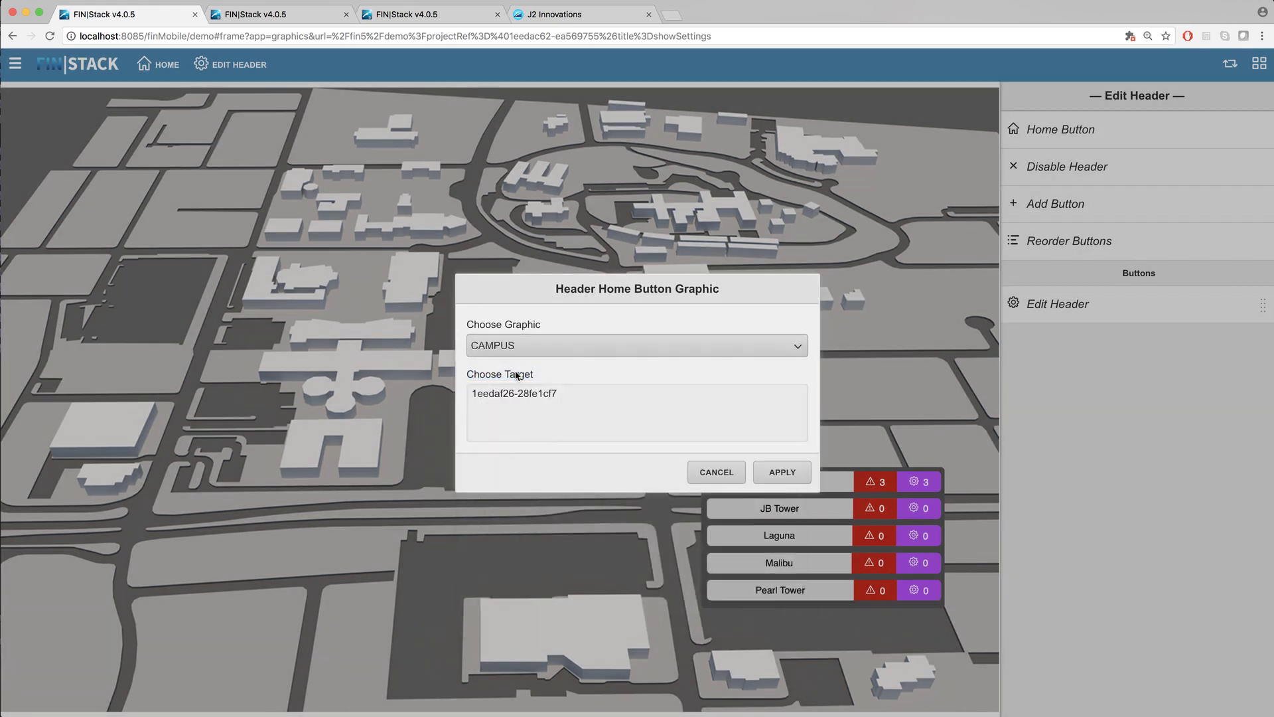
pyautogui.click(549, 395)
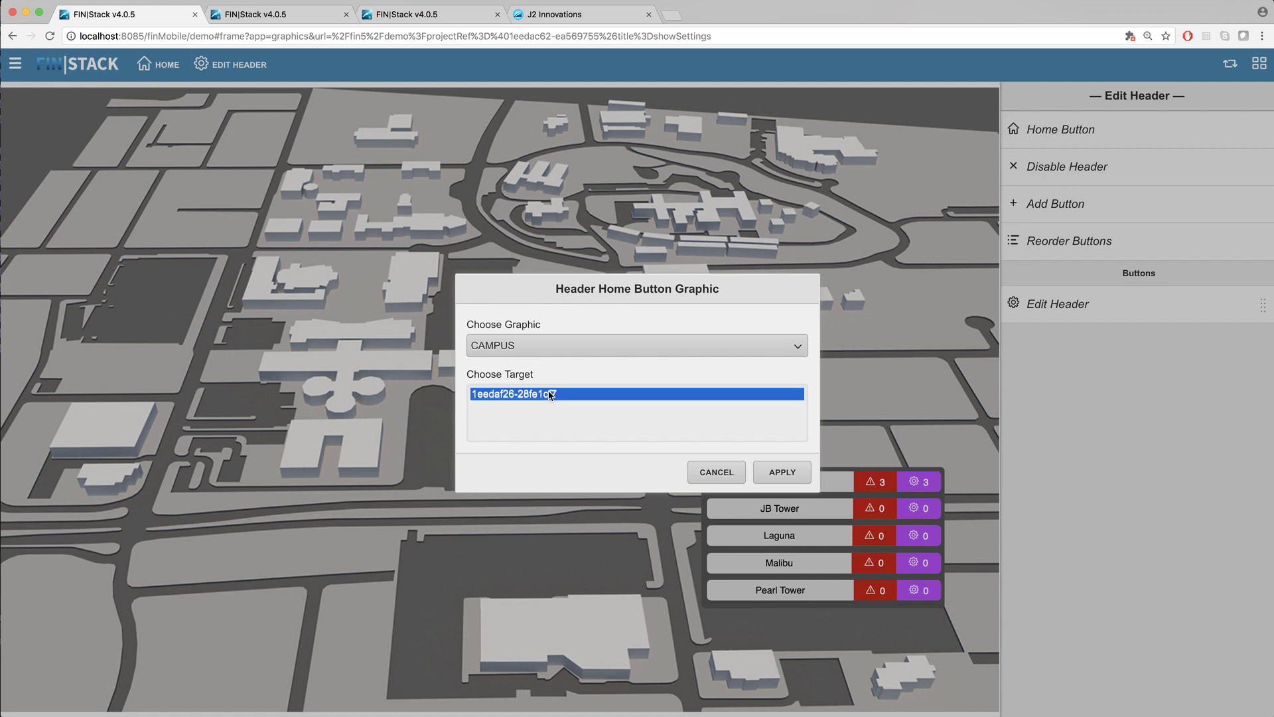
pyautogui.click(787, 472)
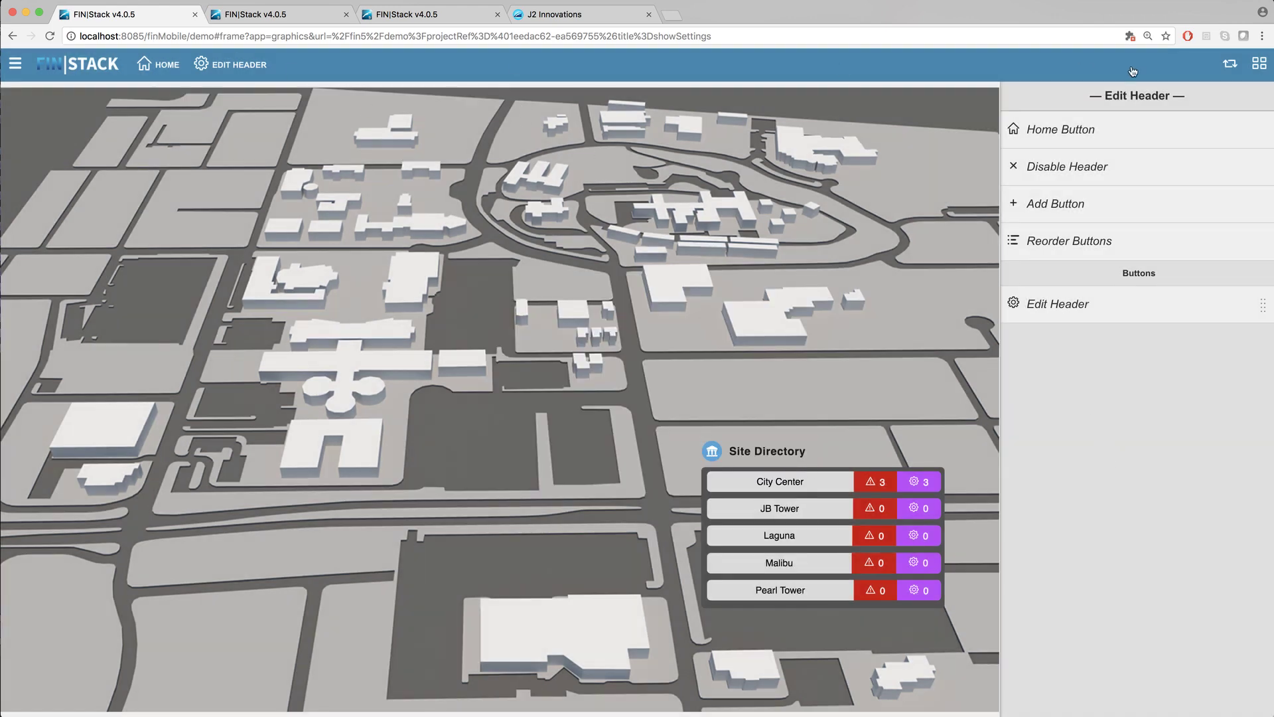
pyautogui.click(50, 35)
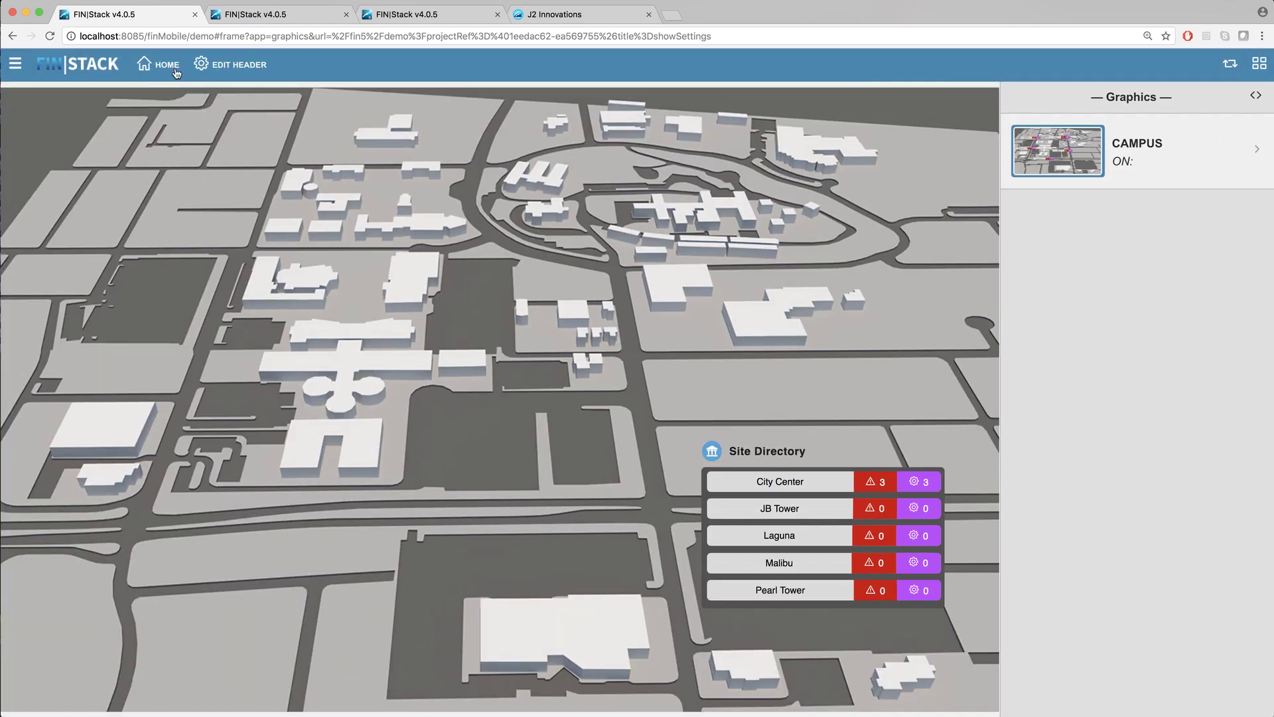
# In the header editor, switch Disable Header on and back off so the header stays enabled.
pyautogui.click(239, 65)
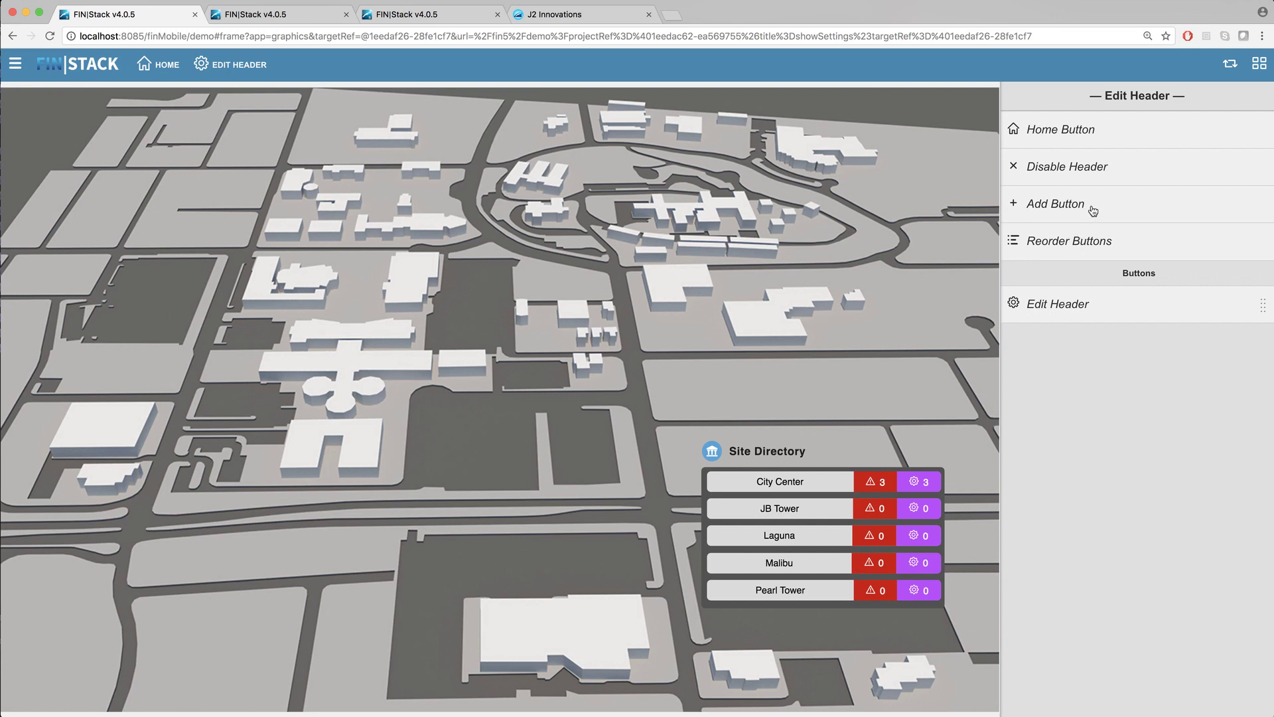
pyautogui.click(1138, 170)
pyautogui.click(1139, 171)
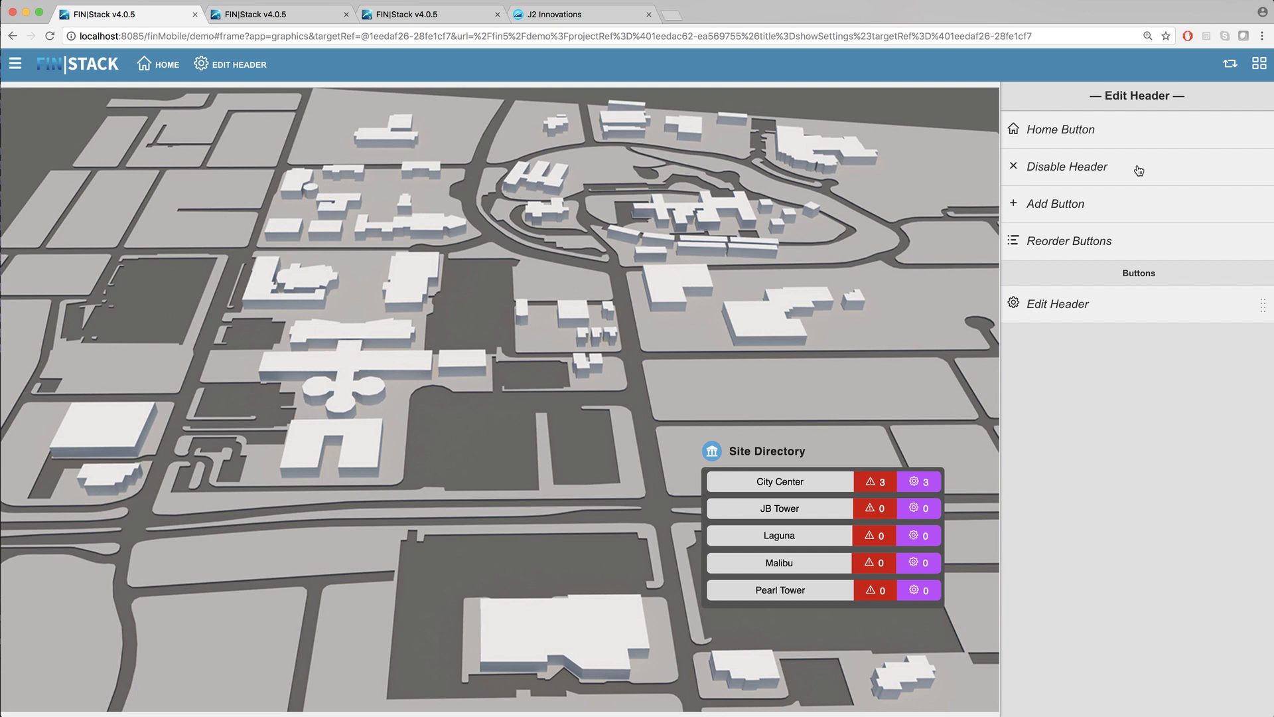
# Add a new header button and rename it from New to Support.
pyautogui.click(1121, 211)
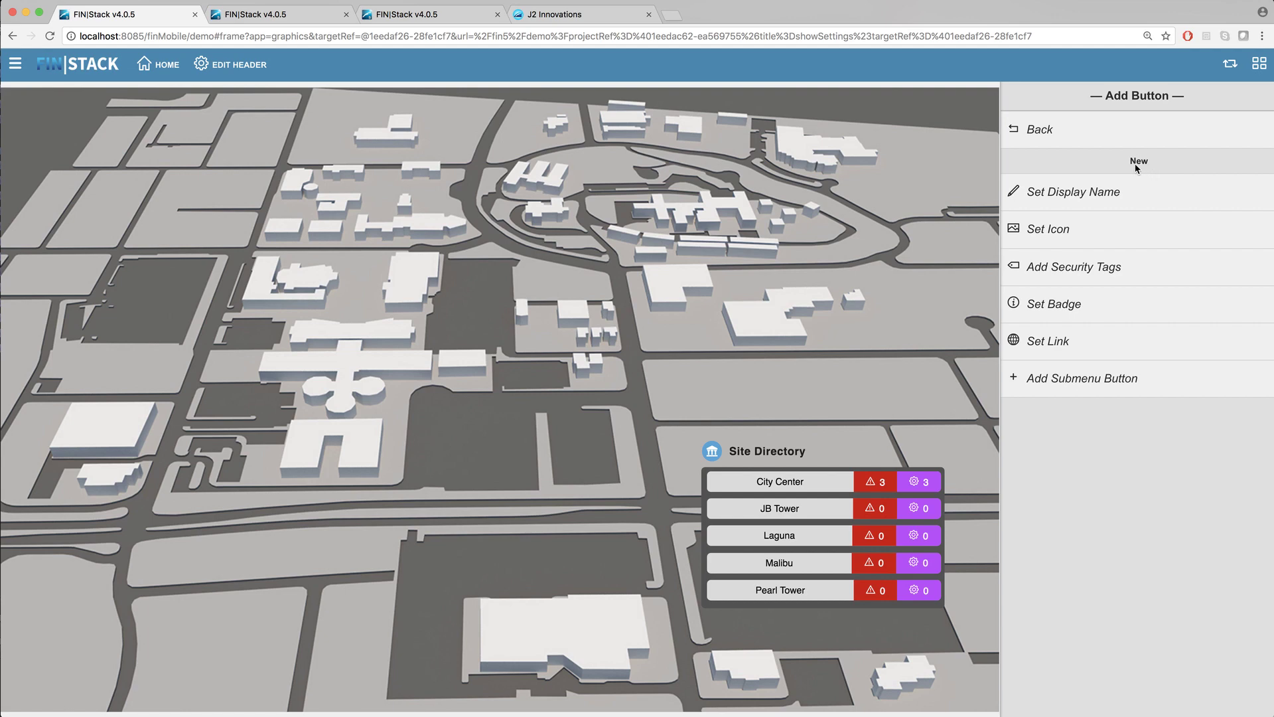
pyautogui.click(1142, 198)
pyautogui.click(533, 398)
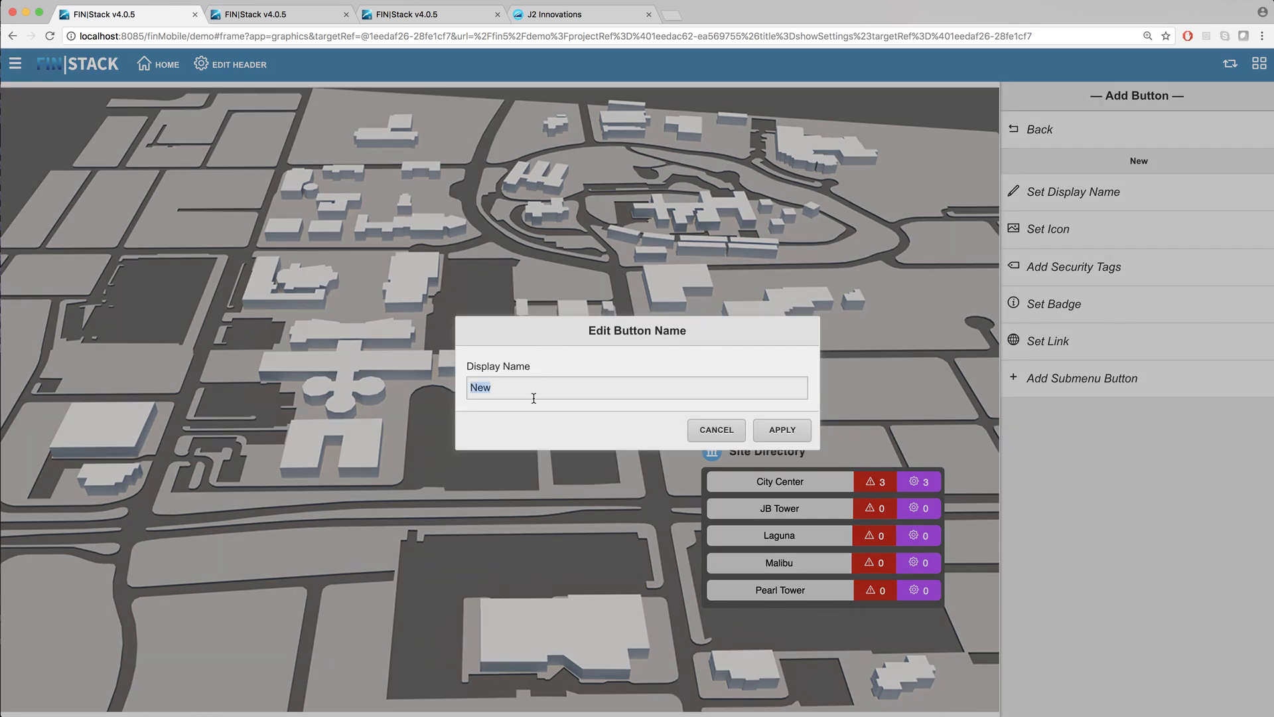
pyautogui.press('BackSpace')
pyautogui.write('Support')
pyautogui.click(782, 430)
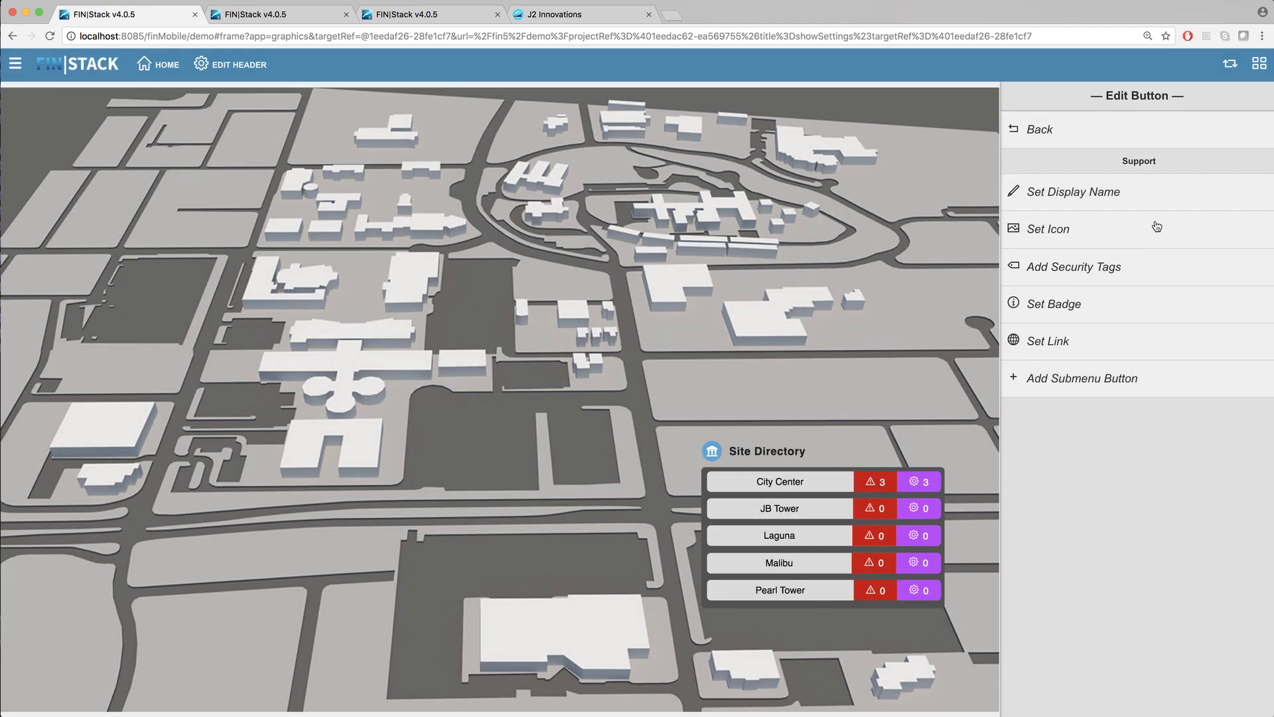
# Give the Support button the USER icon.
pyautogui.click(1107, 231)
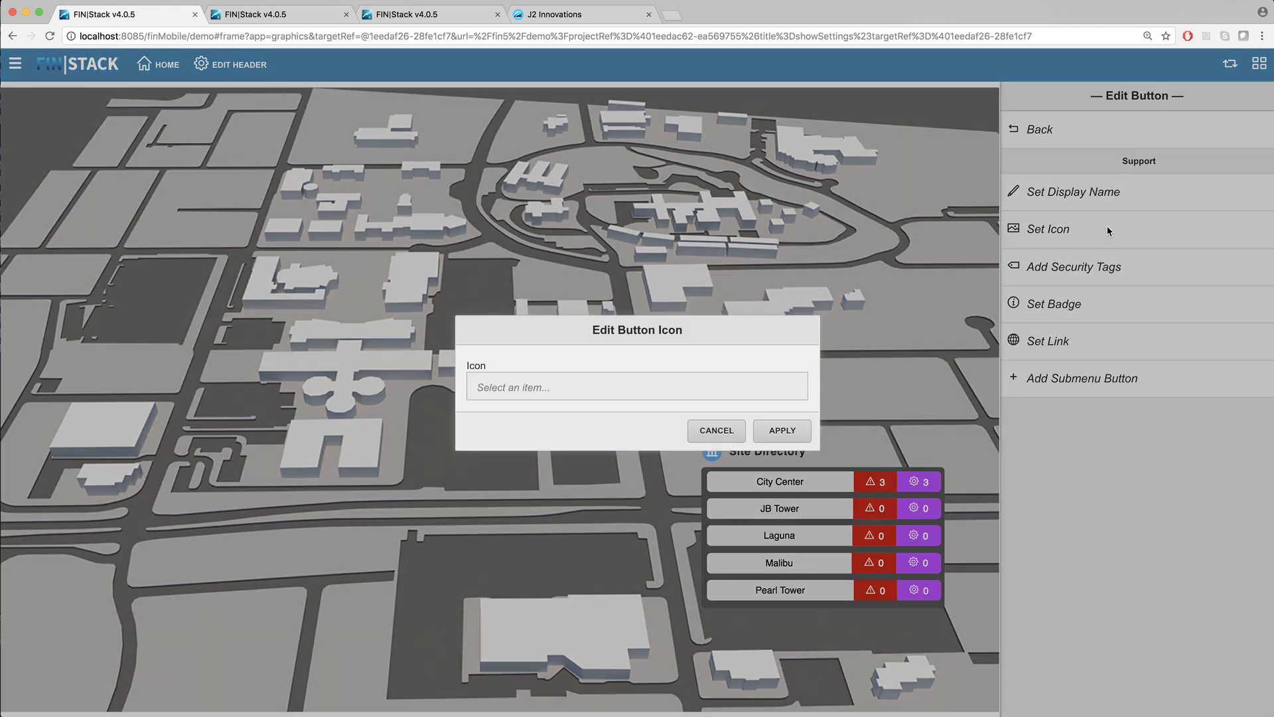
pyautogui.click(592, 390)
pyautogui.write('user')
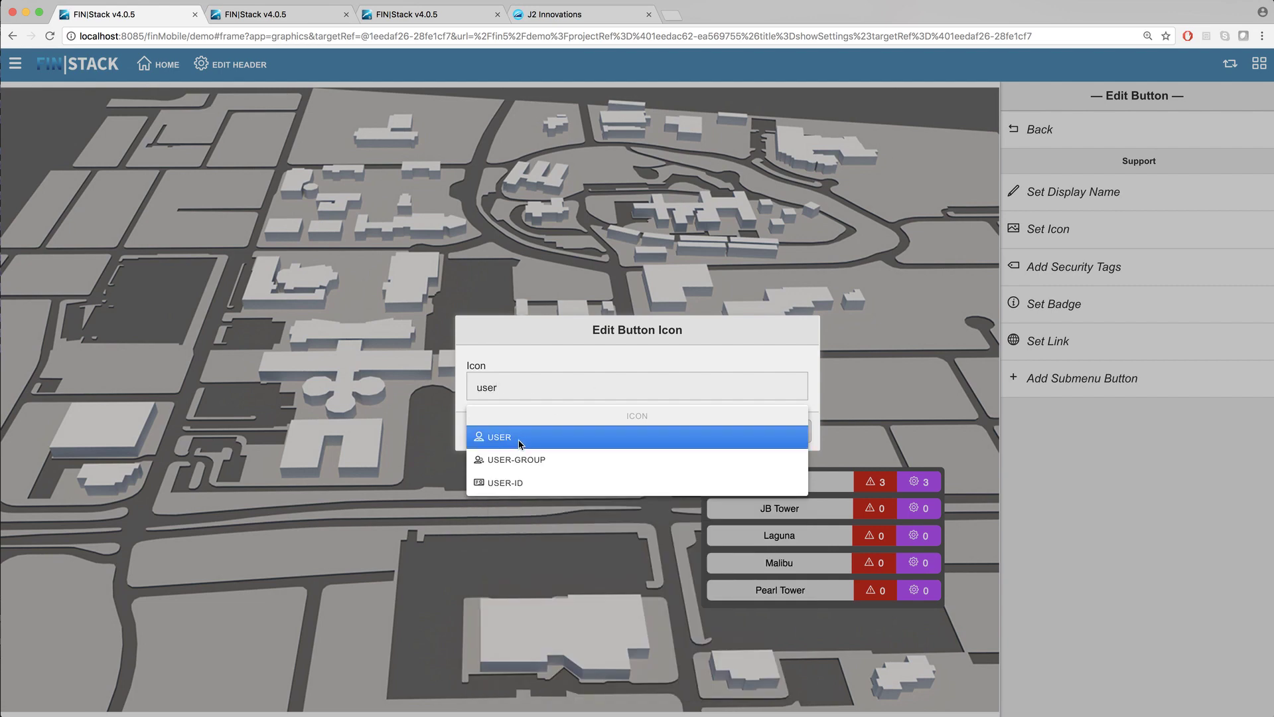
pyautogui.click(524, 436)
pyautogui.click(783, 431)
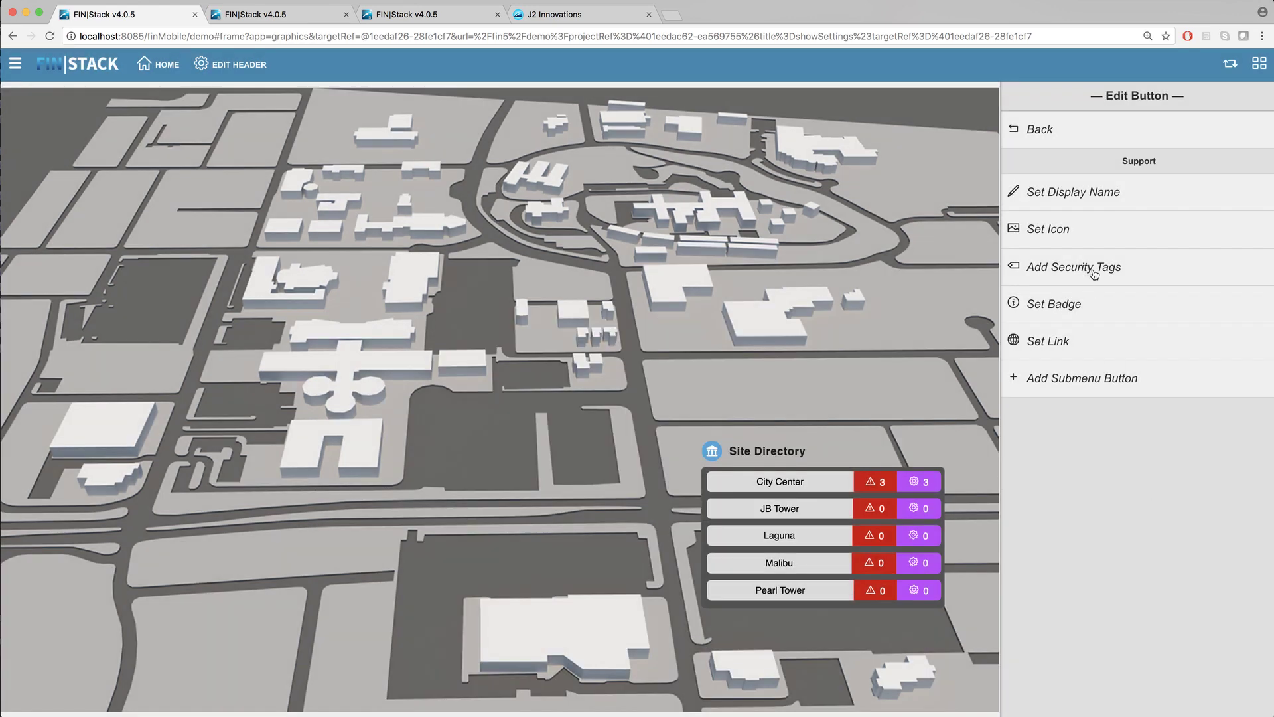
# Set the Support button's security tags to endUser,mainUser.
pyautogui.click(1091, 273)
pyautogui.click(523, 383)
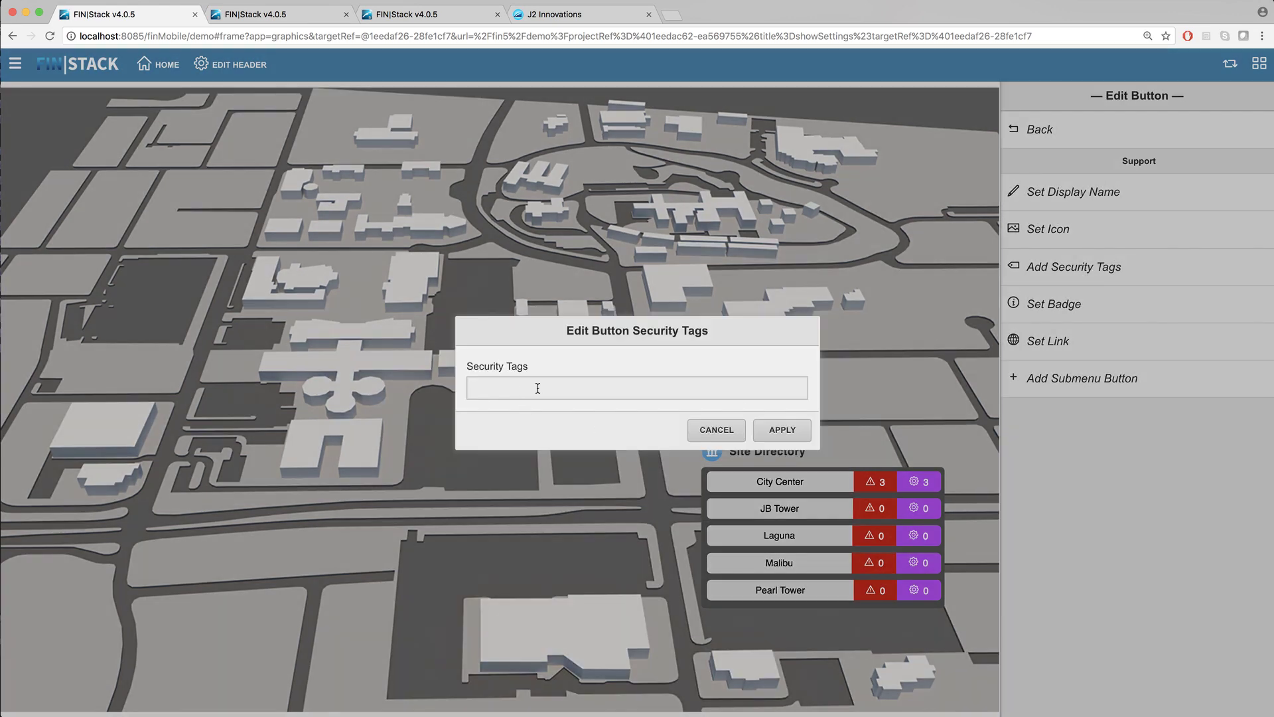
pyautogui.write('endUser,mainUser')
pyautogui.click(800, 429)
# Try the badge query readCount()site, then cancel, leaving the Support button without a badge.
pyautogui.click(1105, 307)
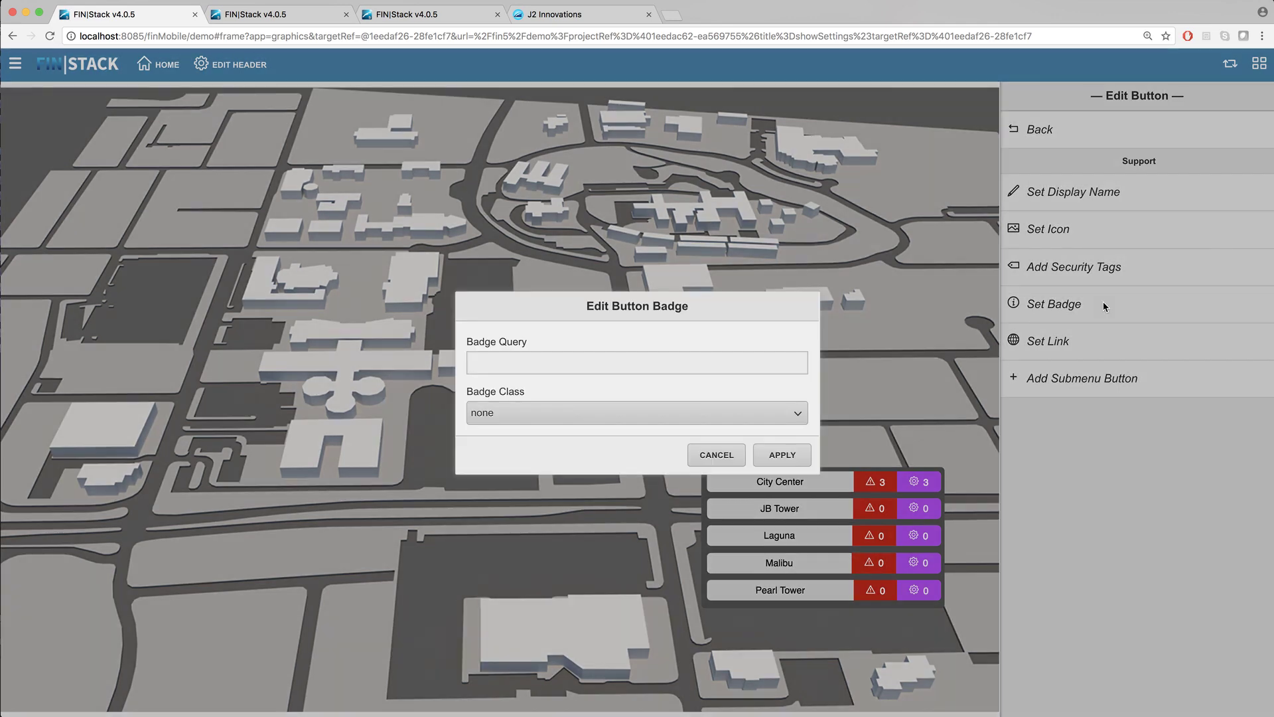
pyautogui.click(543, 367)
pyautogui.write('readCount()site')
pyautogui.press('super+a')
pyautogui.click(722, 456)
pyautogui.click(1134, 350)
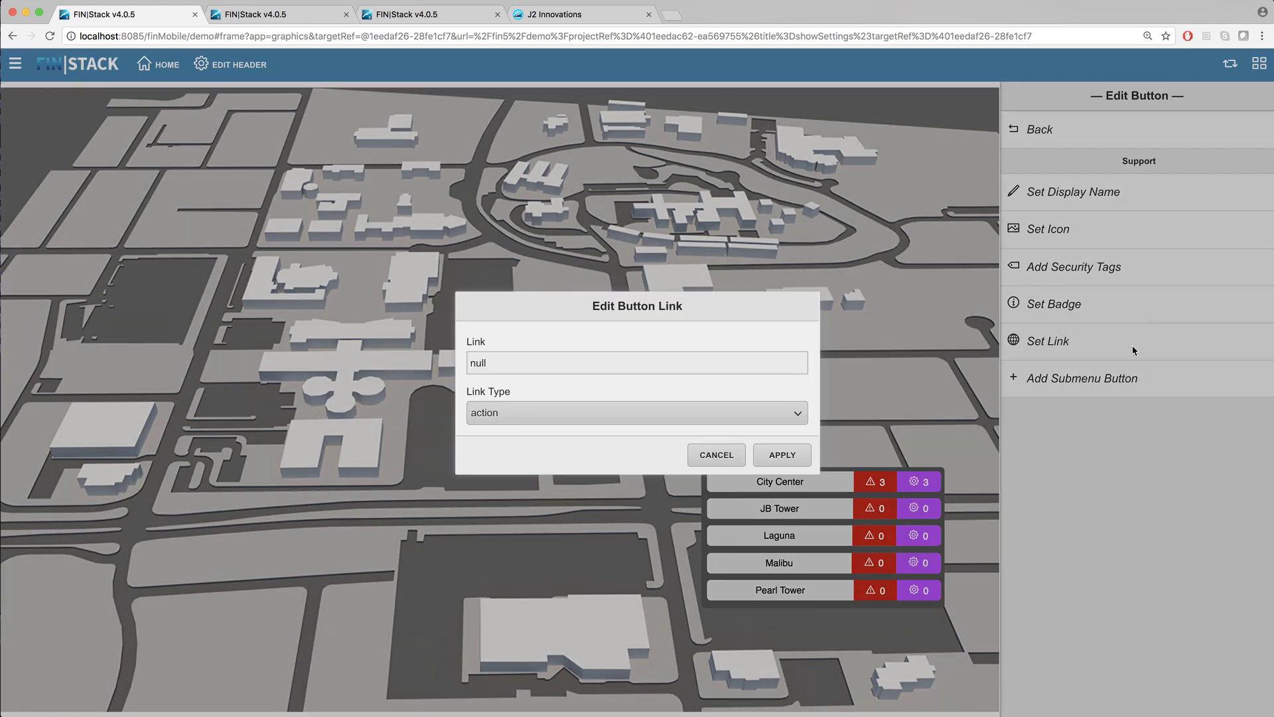
pyautogui.click(653, 413)
pyautogui.click(653, 427)
pyautogui.moveTo(491, 362); pyautogui.dragTo(443, 365)
pyautogui.write('http://www.j2inn.com/')
pyautogui.click(782, 455)
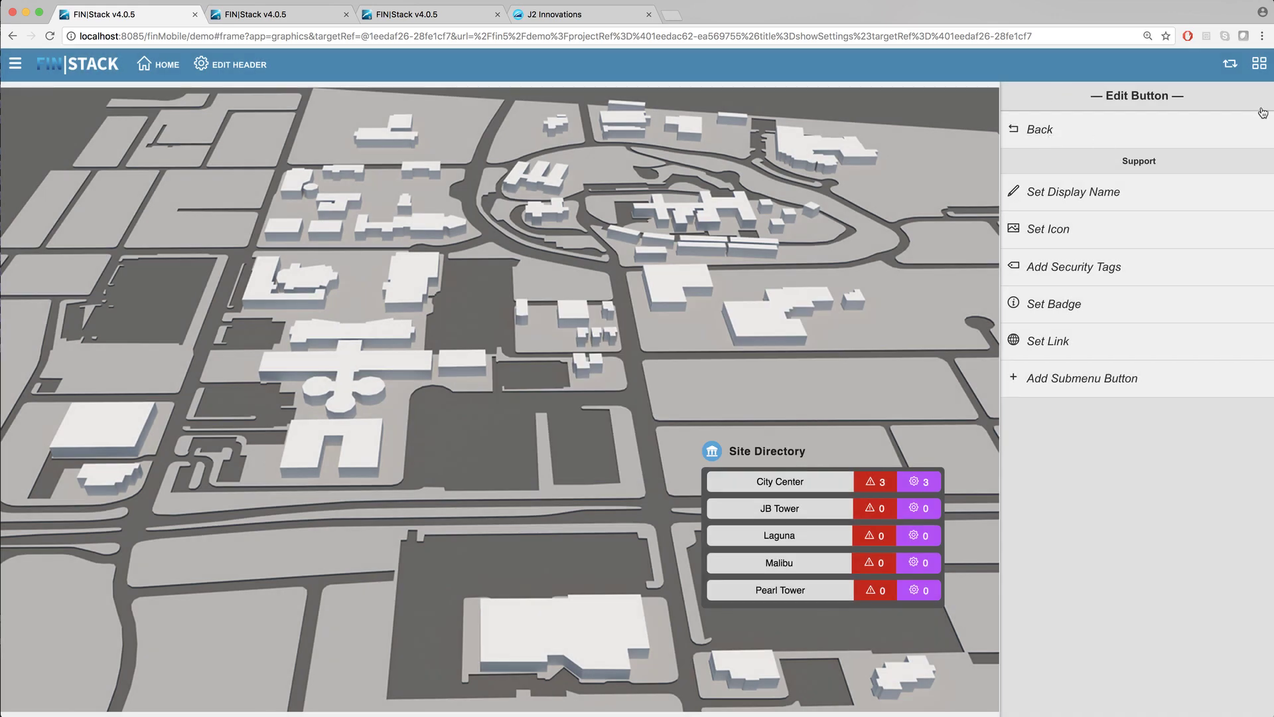
# Reload FIN|Stack so Support appears in the header, then reopen the Edit Header panel.
pyautogui.click(1082, 144)
pyautogui.click(49, 36)
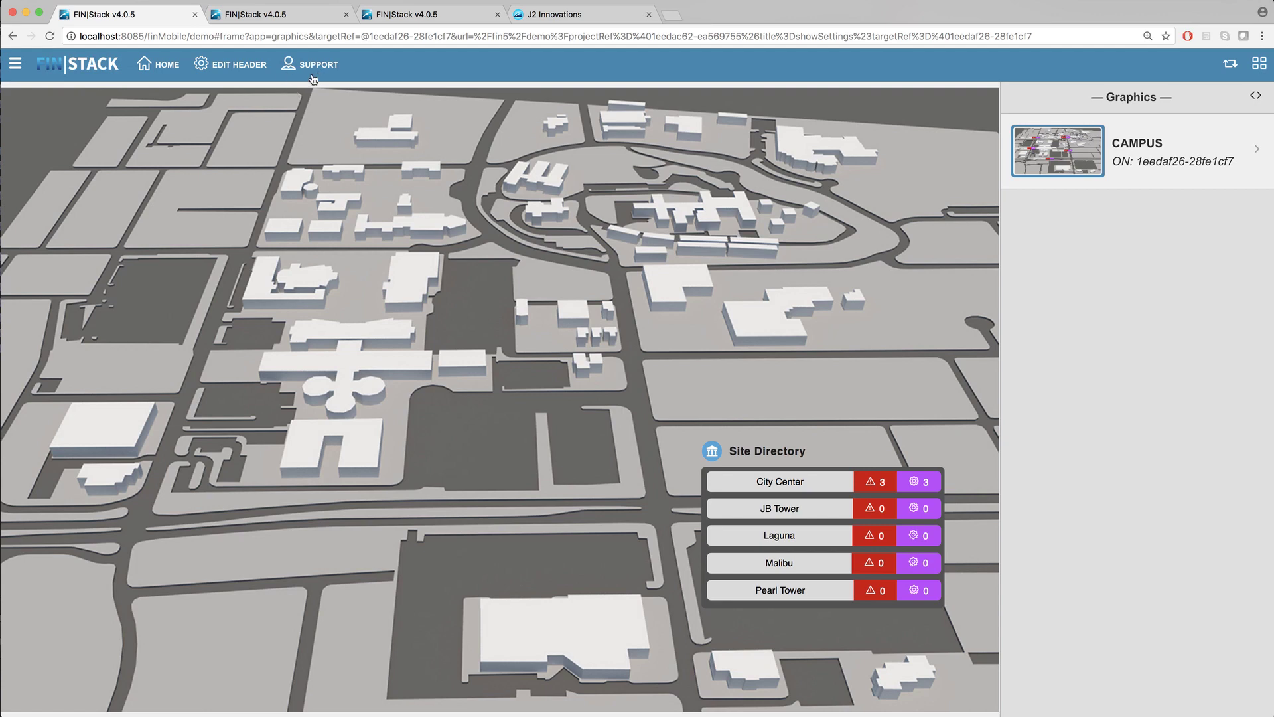
pyautogui.click(259, 78)
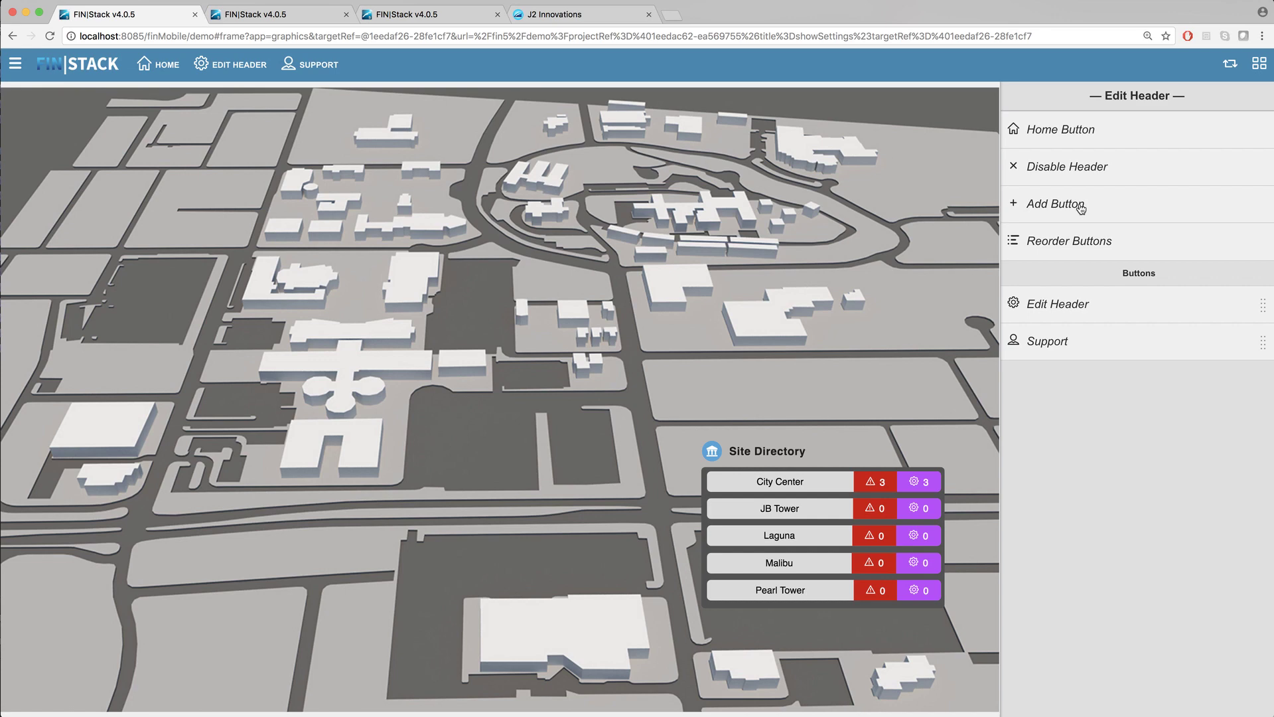
# Add a new header button and name it Central Plant.
pyautogui.click(1081, 208)
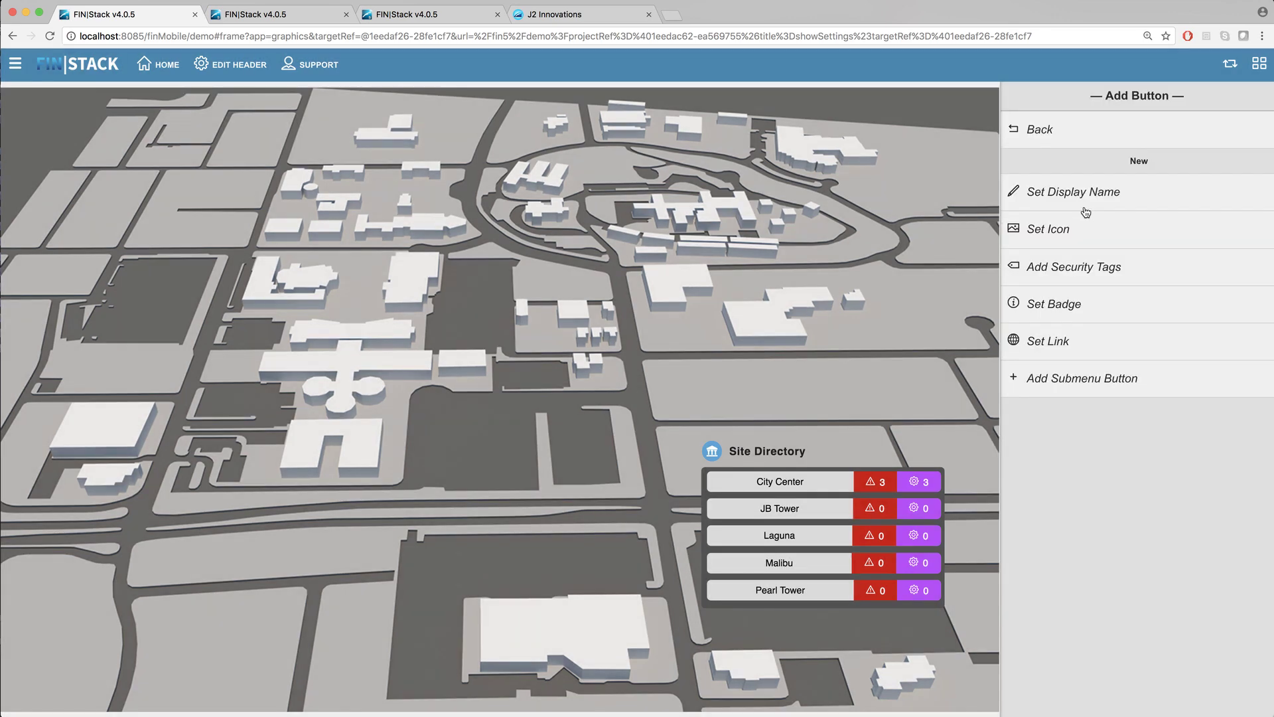
pyautogui.click(1085, 199)
pyautogui.doubleClick(498, 394)
pyautogui.write('C')
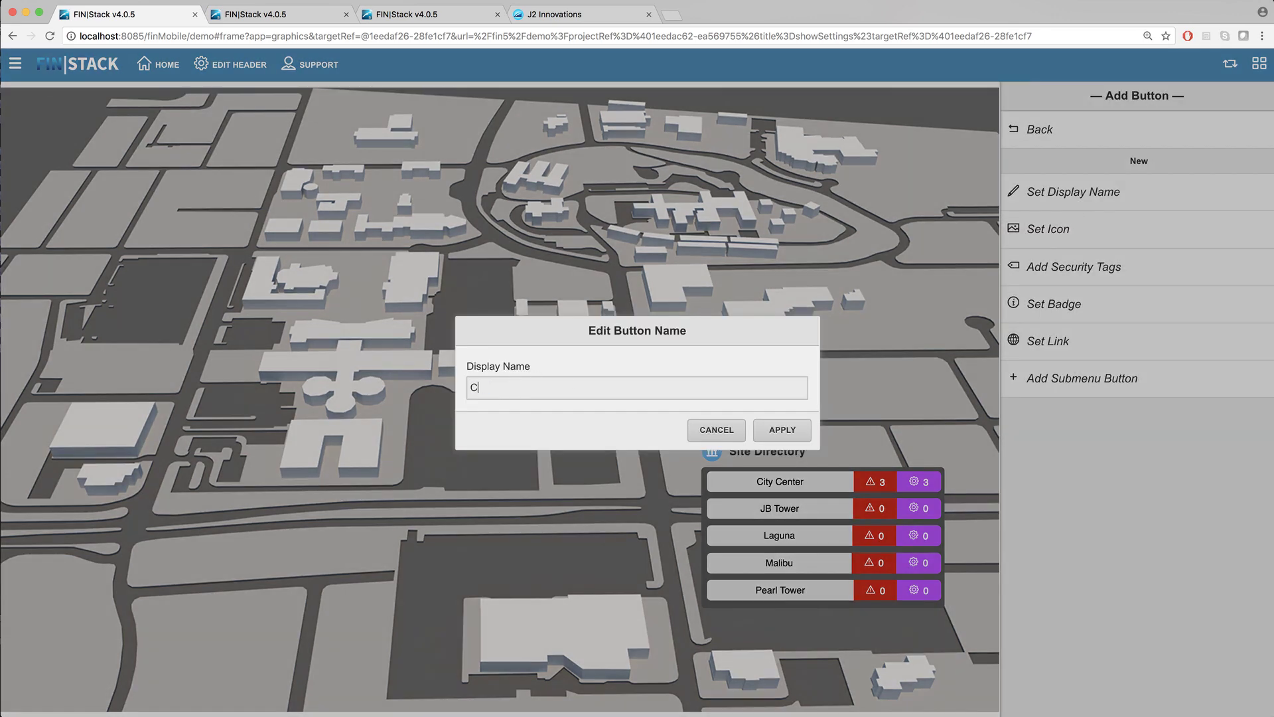
pyautogui.write('entral Plamt')
pyautogui.press('BackSpace')
pyautogui.press('BackSpace')
pyautogui.write('nt')
pyautogui.click(784, 431)
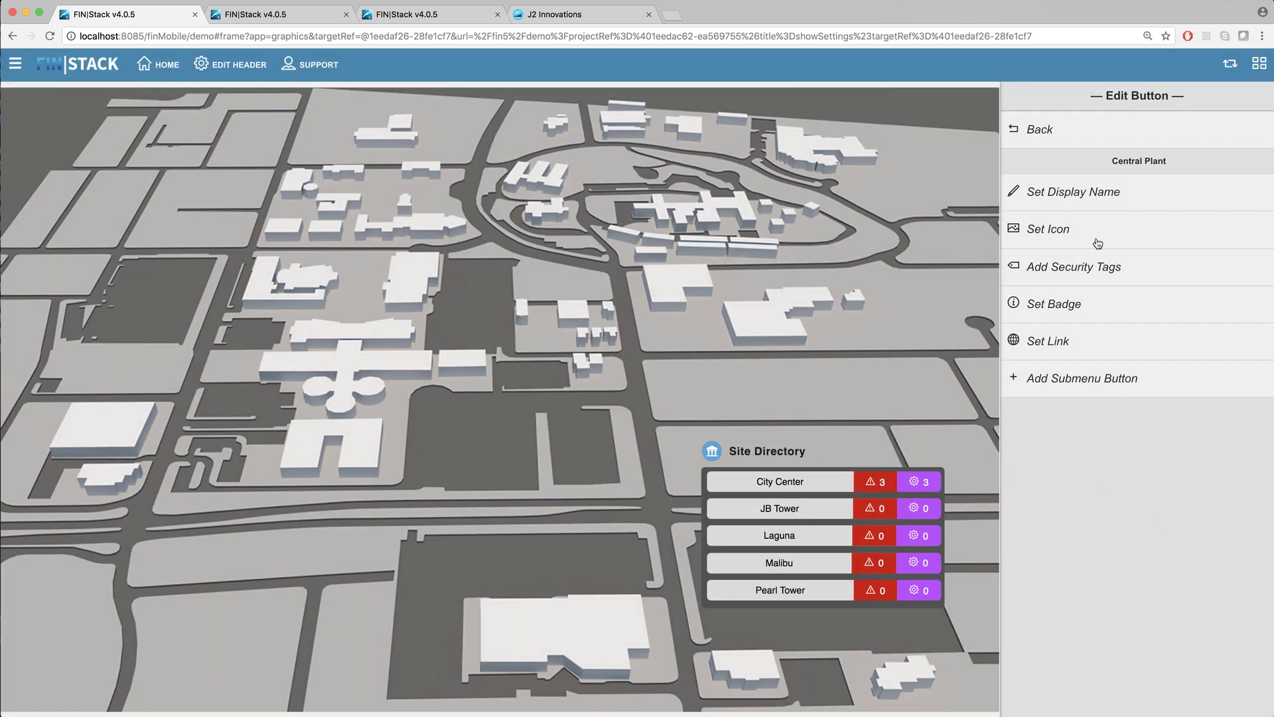
# Give the Central Plant button the EQUIP icon.
pyautogui.click(1104, 236)
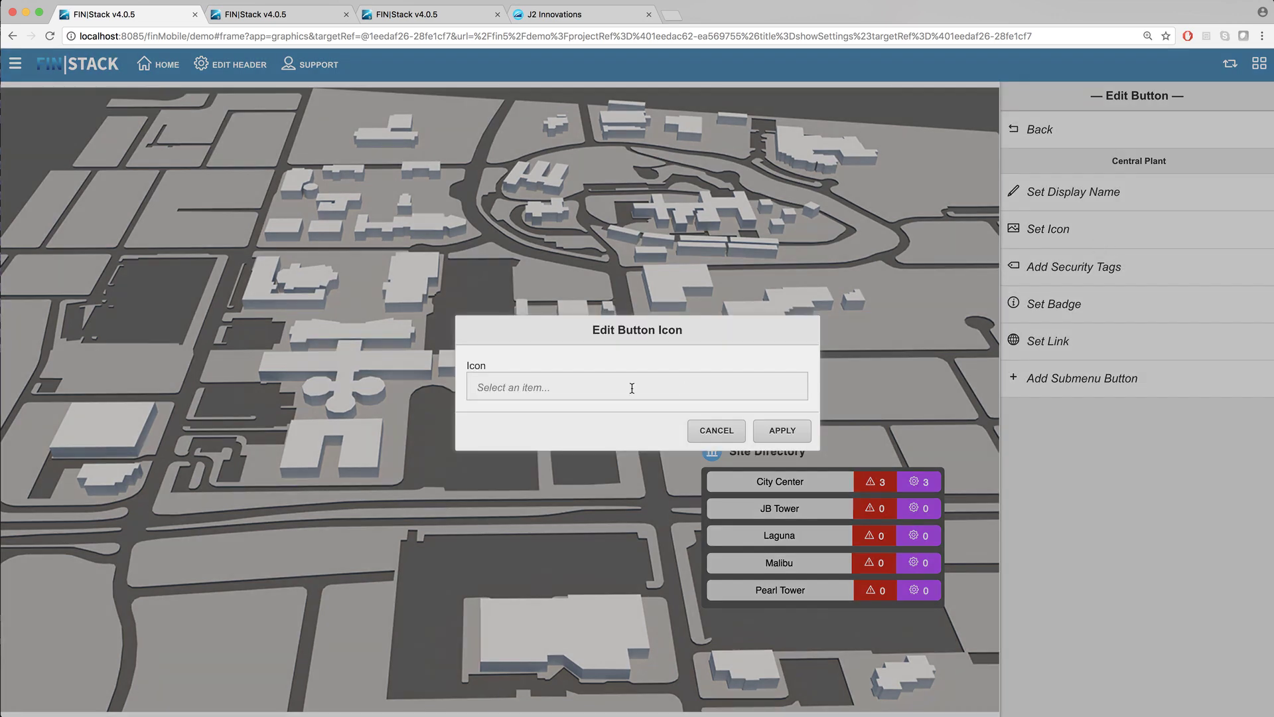
pyautogui.click(632, 387)
pyautogui.write('equip')
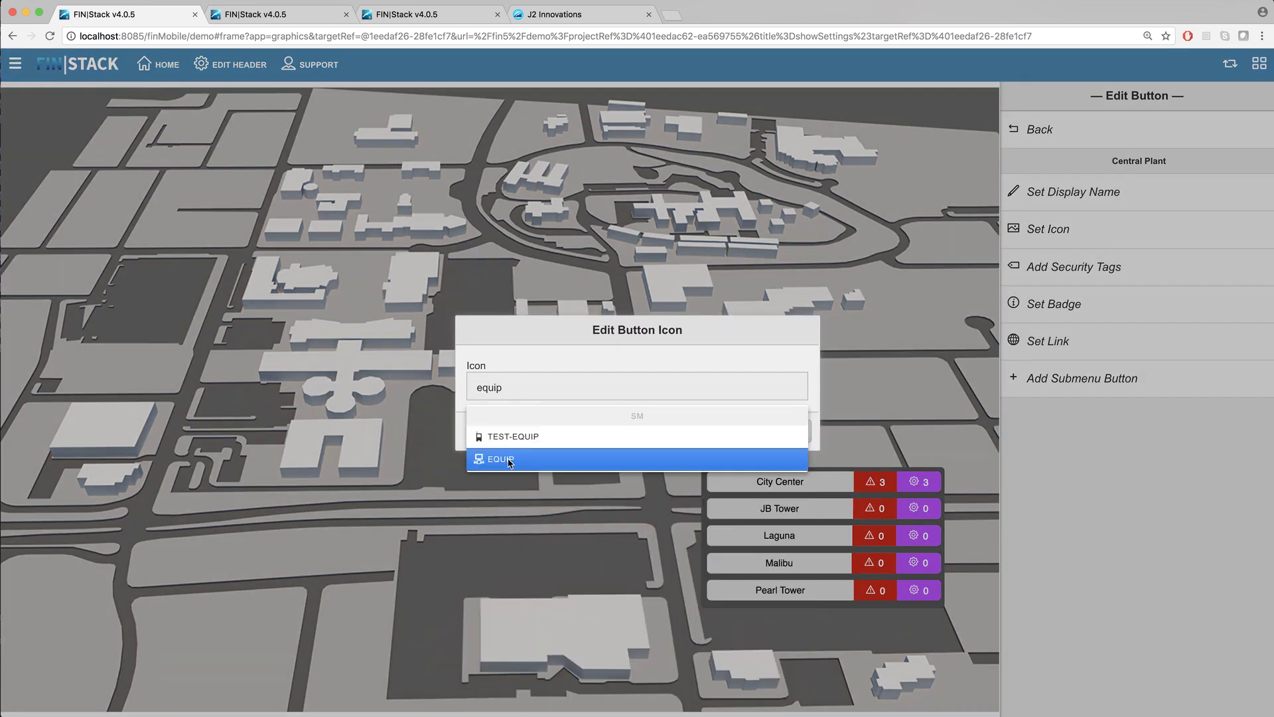
pyautogui.press('Return')
pyautogui.click(769, 439)
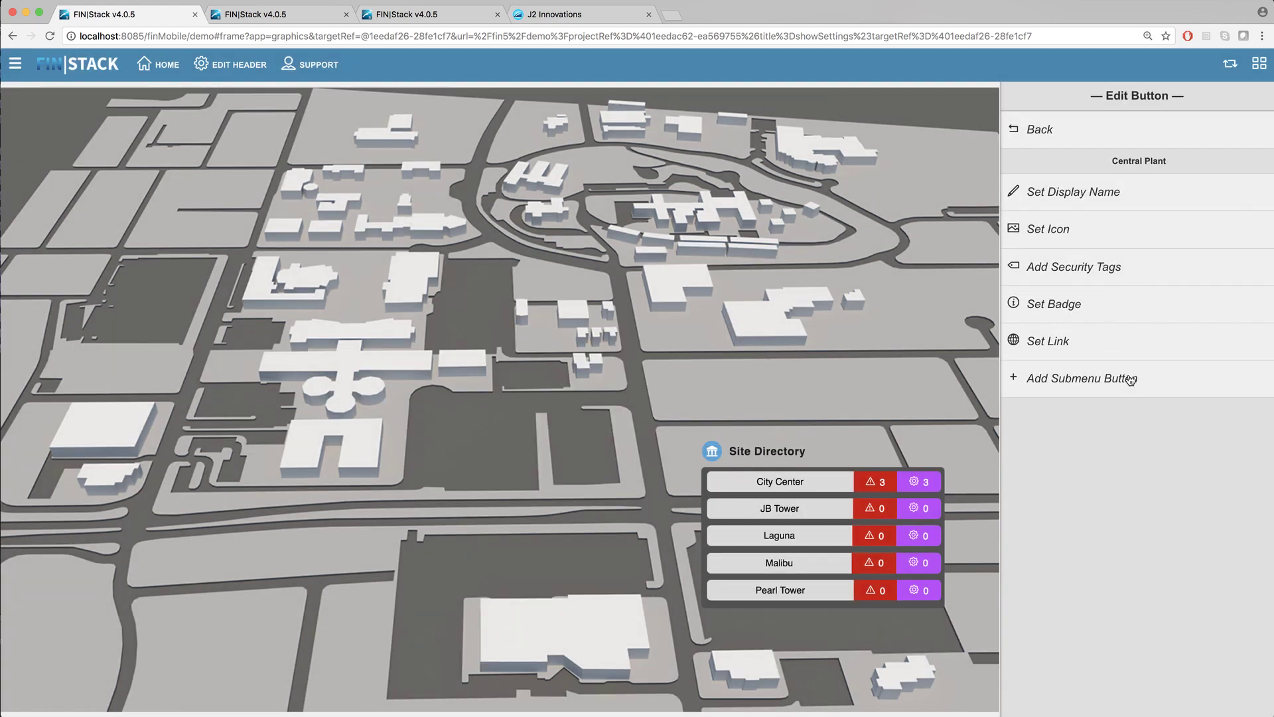
# Add a submenu item under Central Plant named Boiler.
pyautogui.click(1173, 390)
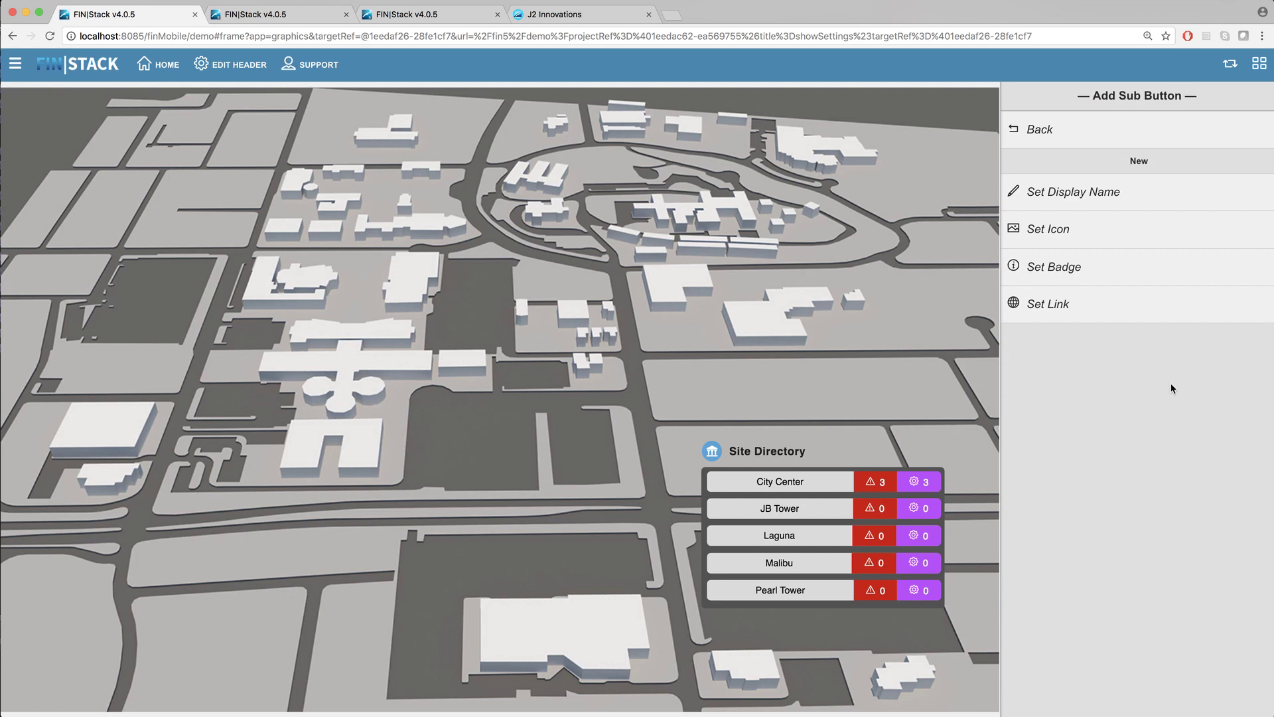
pyautogui.click(1123, 199)
pyautogui.doubleClick(526, 393)
pyautogui.write('Boiler')
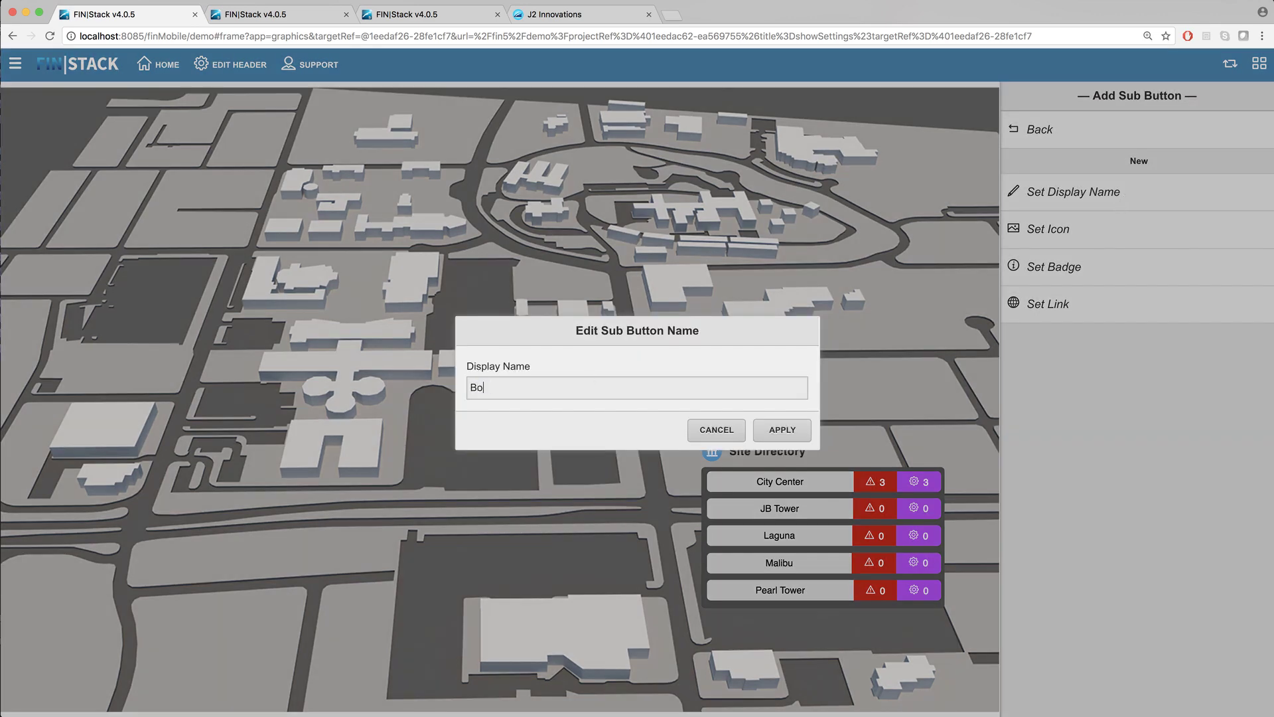
pyautogui.click(782, 431)
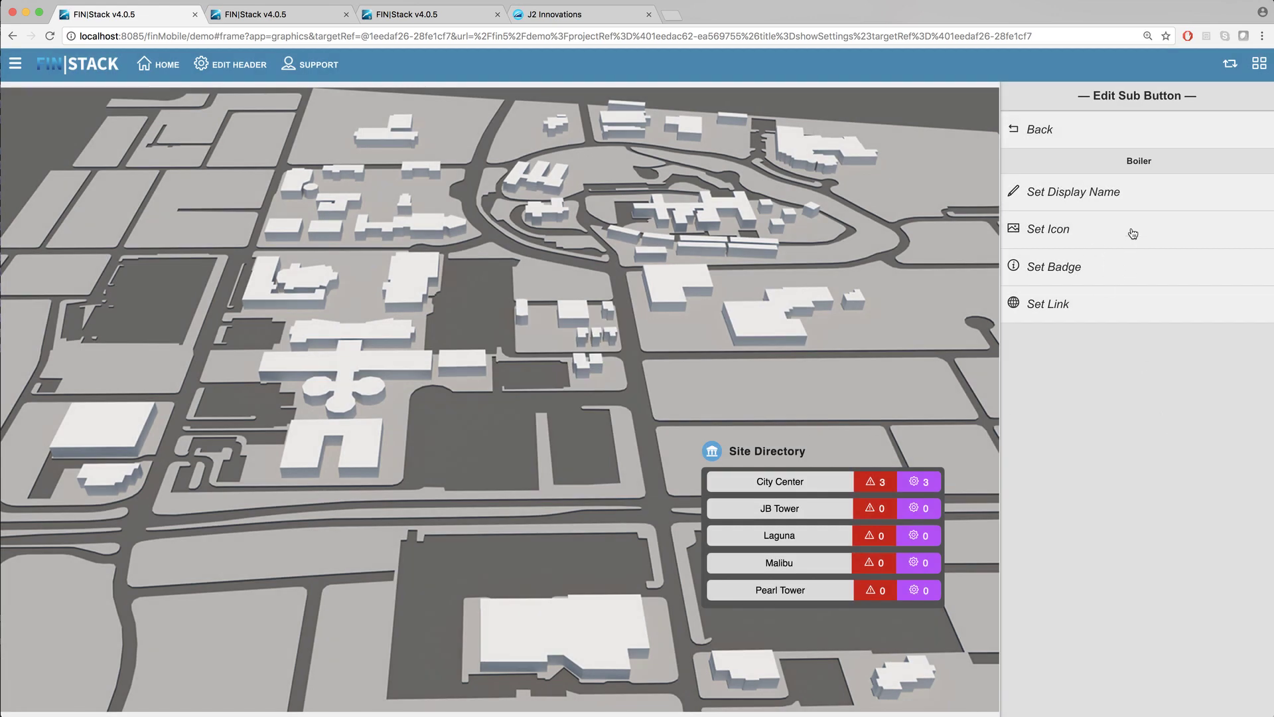
# Give the Boiler submenu item the EQUIP icon.
pyautogui.click(1049, 228)
pyautogui.click(633, 380)
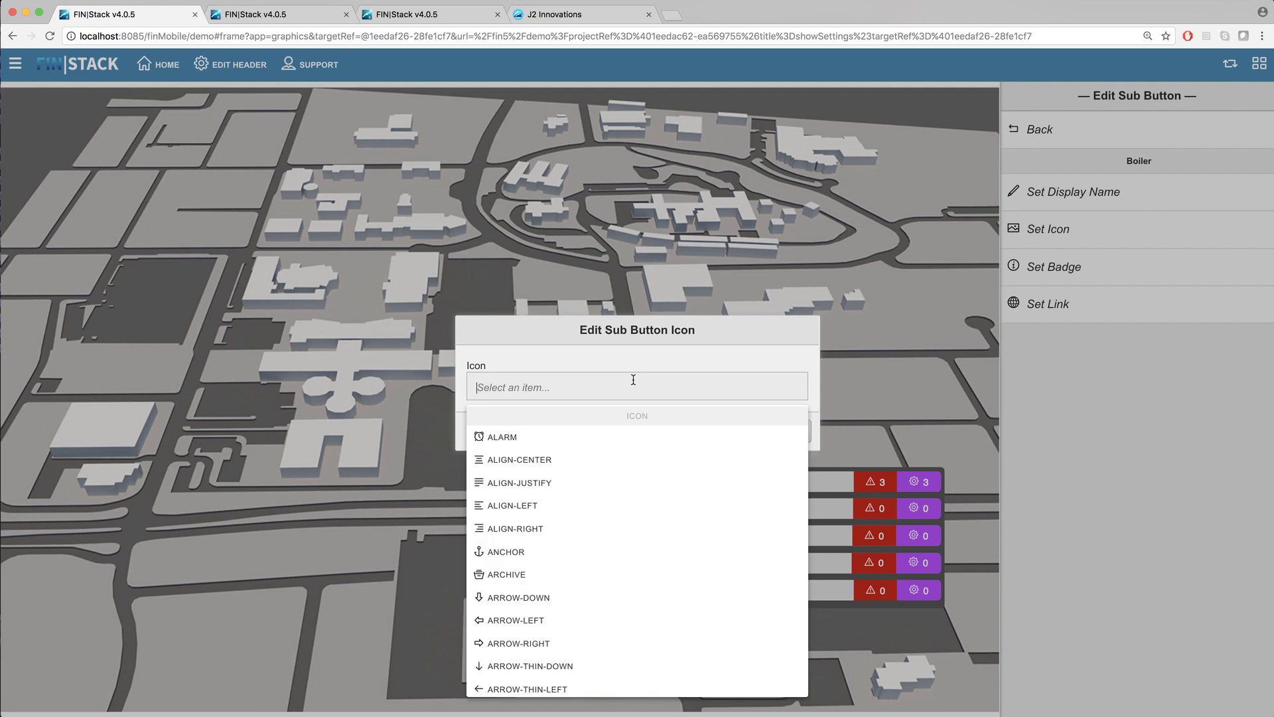
pyautogui.write('equip')
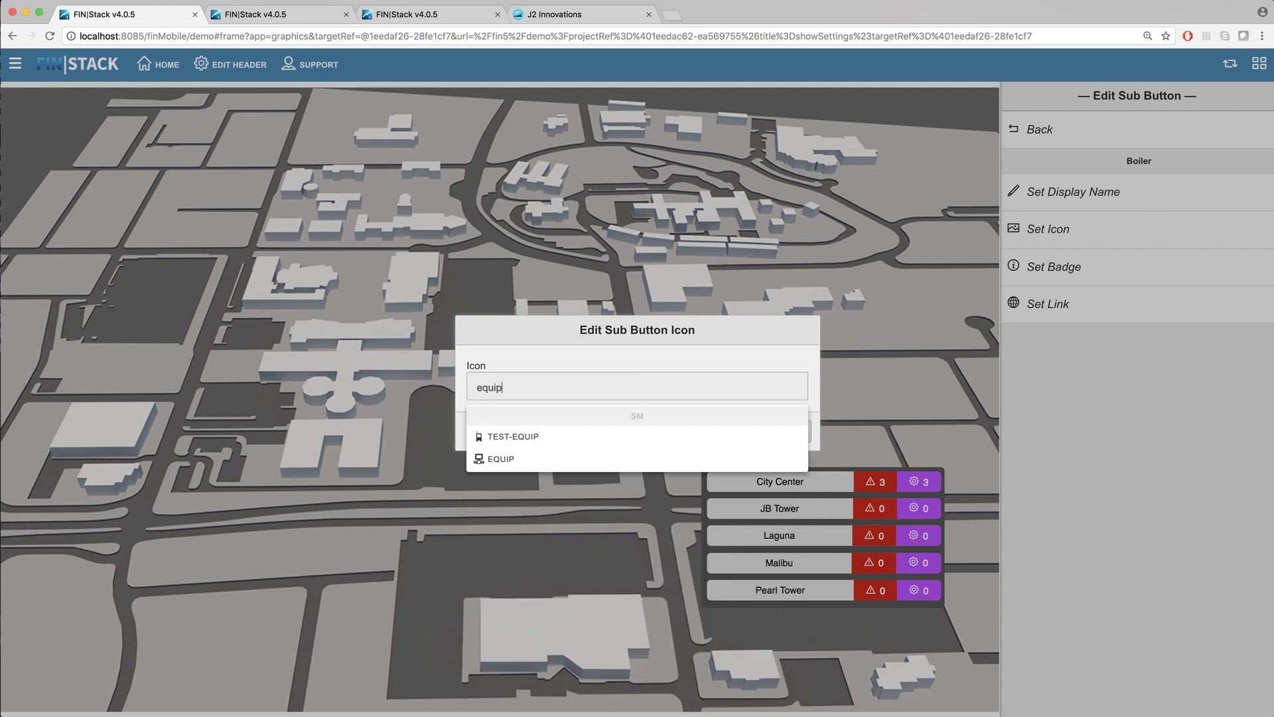
pyautogui.click(725, 457)
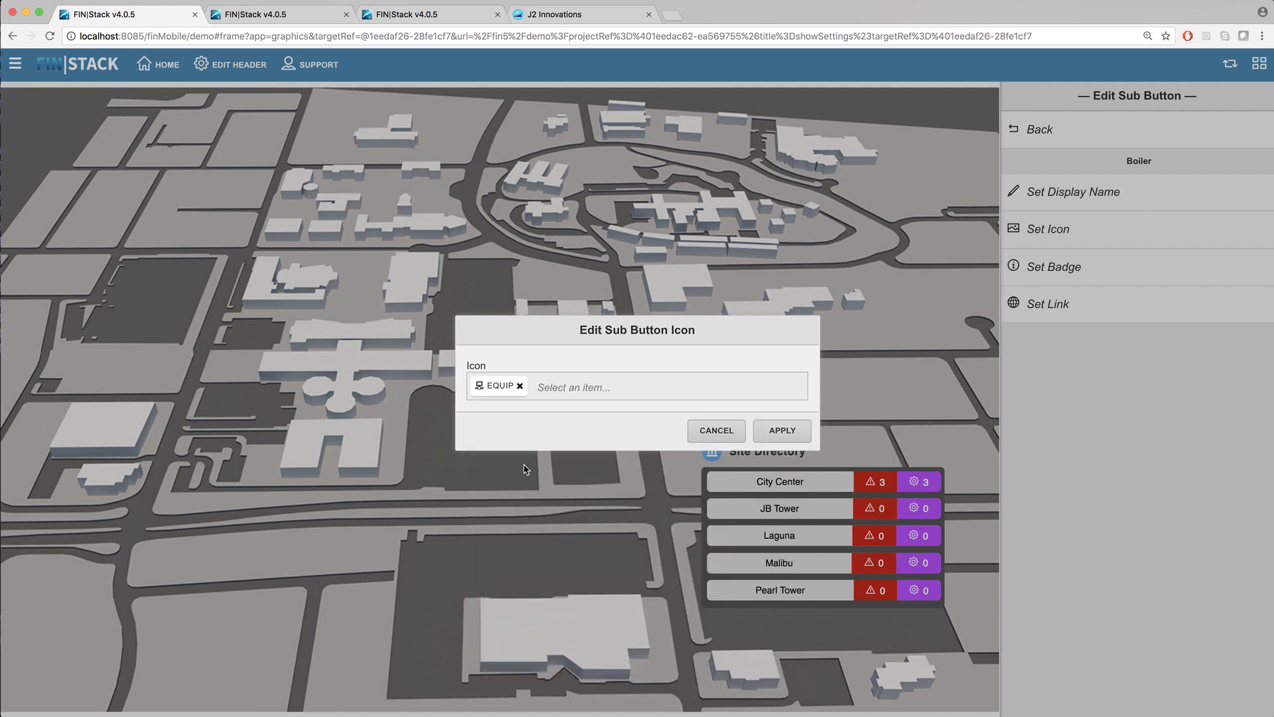
pyautogui.click(764, 431)
# Link Boiler to the BOILER graphic for Pearl Tower Boiler.
pyautogui.click(1130, 309)
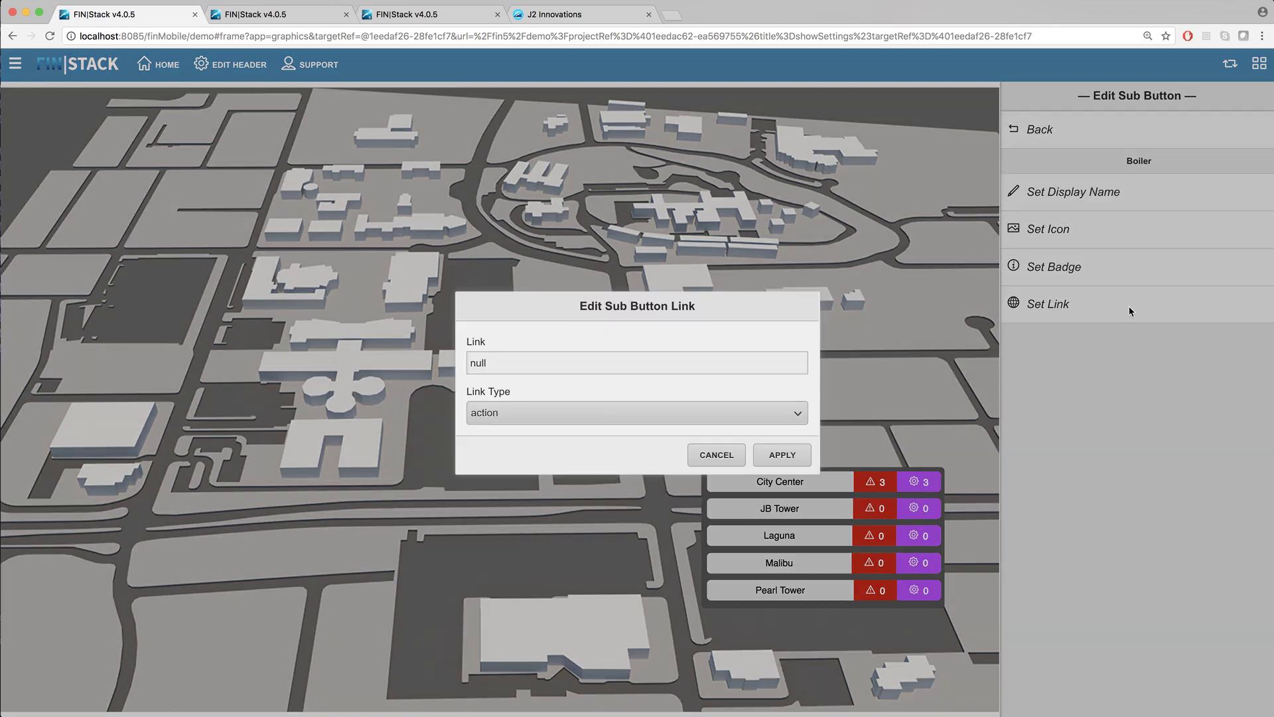
pyautogui.click(535, 416)
pyautogui.click(532, 455)
pyautogui.click(783, 456)
pyautogui.click(549, 342)
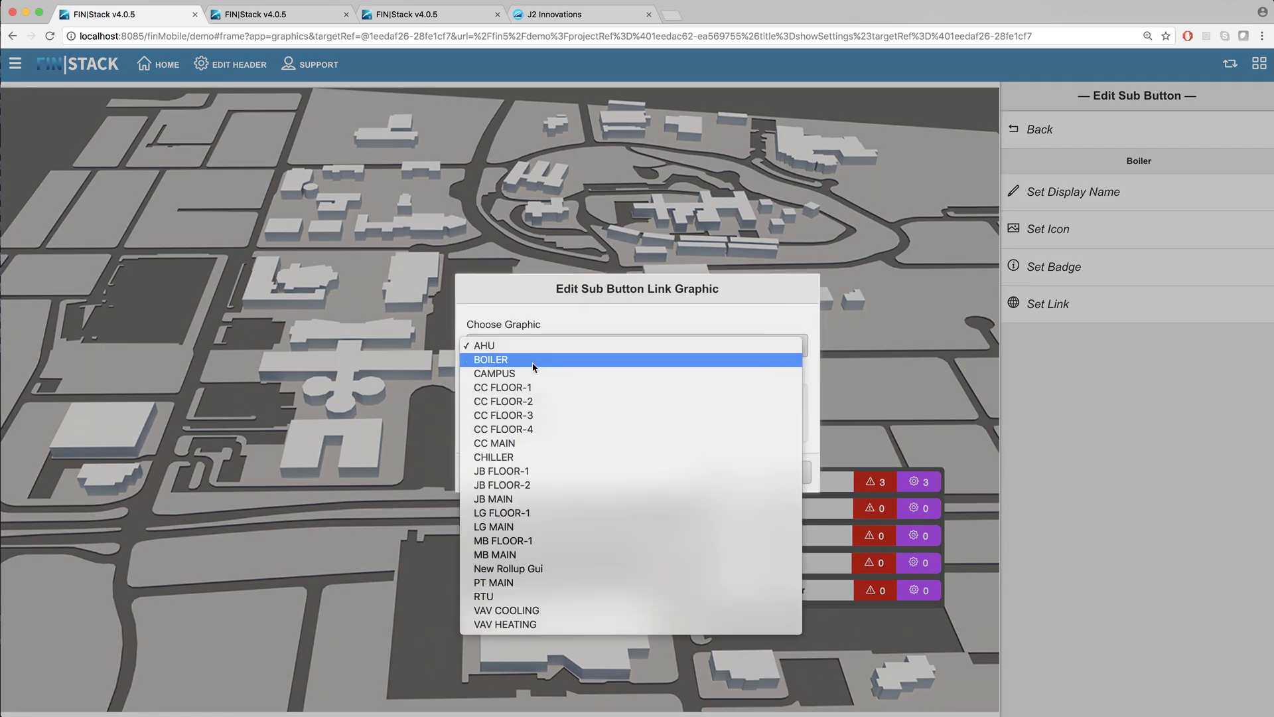
pyautogui.click(532, 363)
pyautogui.click(525, 395)
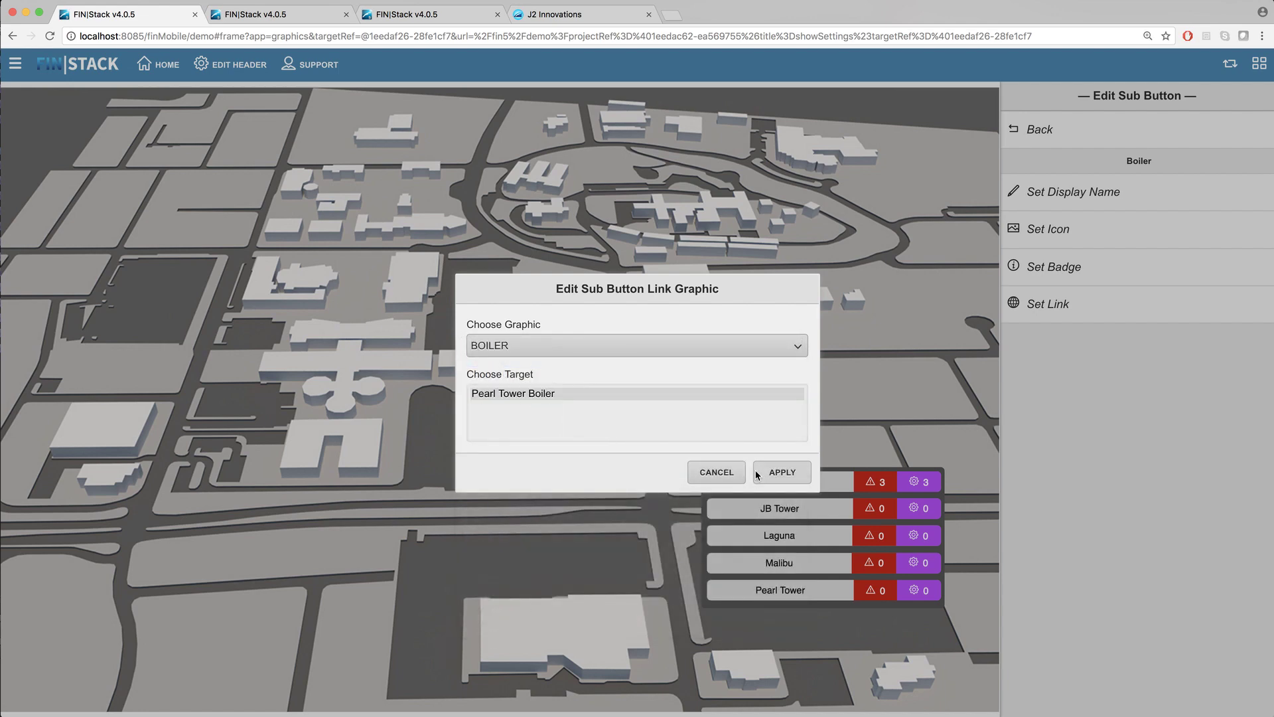
pyautogui.click(781, 472)
# Add a second Central Plant submenu item named Chiller.
pyautogui.click(1061, 130)
pyautogui.click(1074, 377)
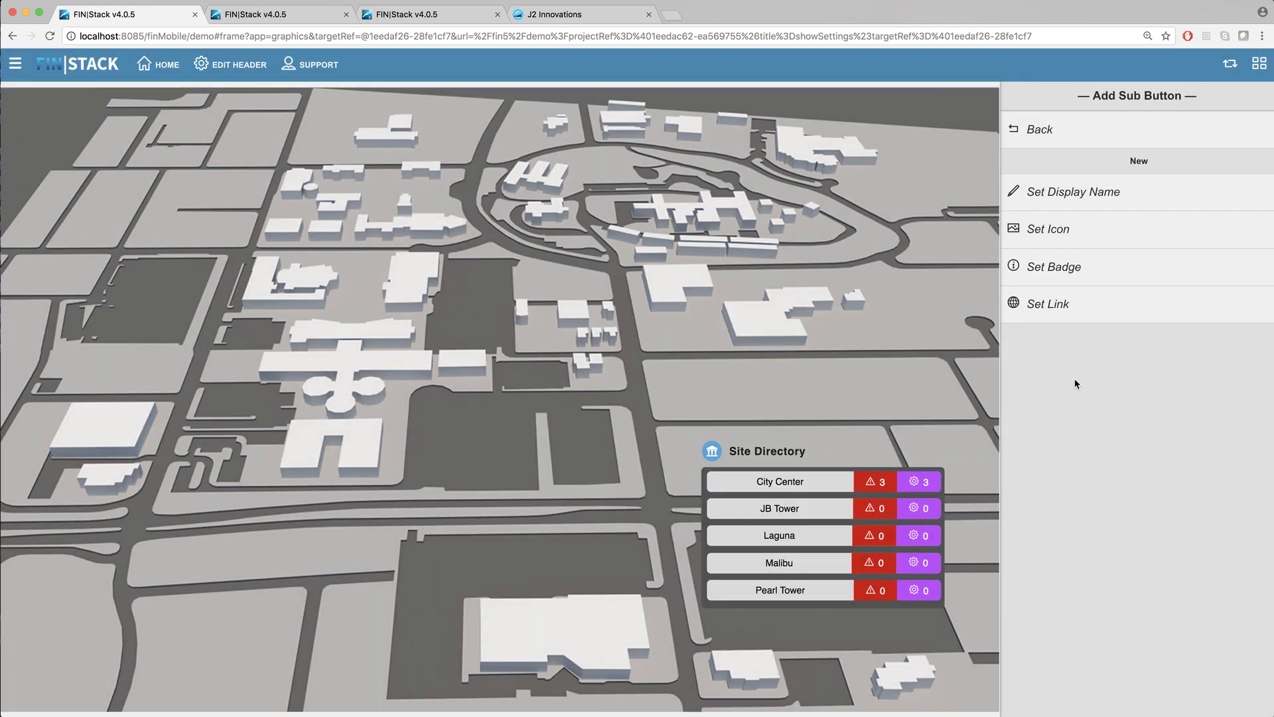
pyautogui.click(1089, 193)
pyautogui.write('Chiller')
pyautogui.click(783, 428)
# Give Chiller an icon found by searching 'snow' and begin its link settings.
pyautogui.click(1049, 229)
pyautogui.click(625, 386)
pyautogui.write('snow')
pyautogui.click(515, 458)
pyautogui.click(783, 430)
pyautogui.click(1122, 316)
pyautogui.click(526, 413)
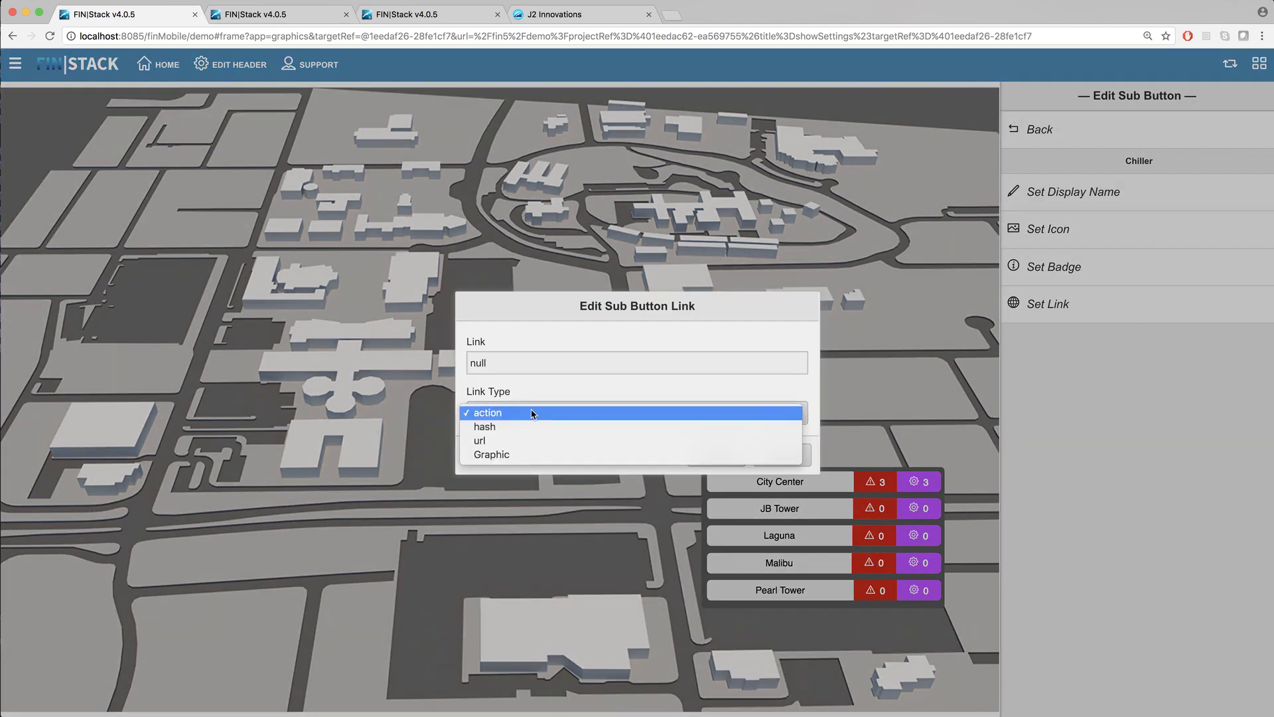
# Link Chiller to the CHILLER graphic, then reload and check the Central Plant submenu.
pyautogui.click(492, 455)
pyautogui.click(768, 461)
pyautogui.click(604, 456)
pyautogui.click(769, 470)
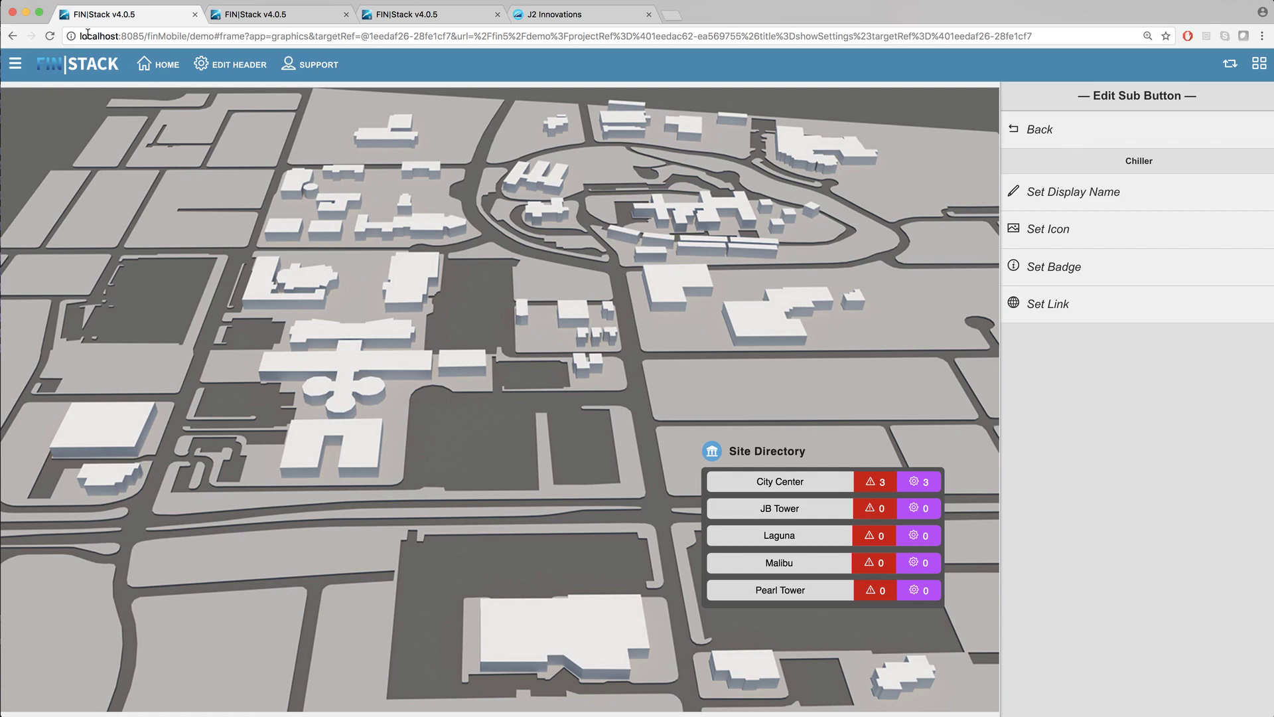
pyautogui.click(49, 36)
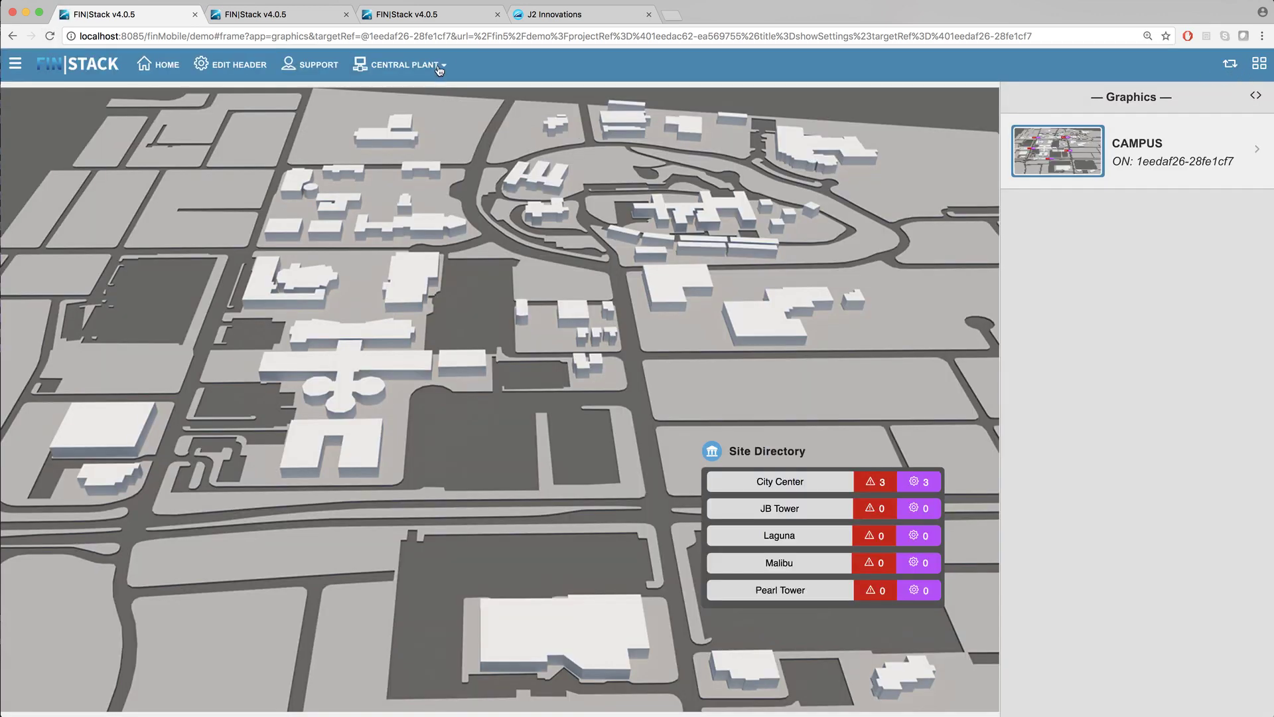
pyautogui.click(440, 69)
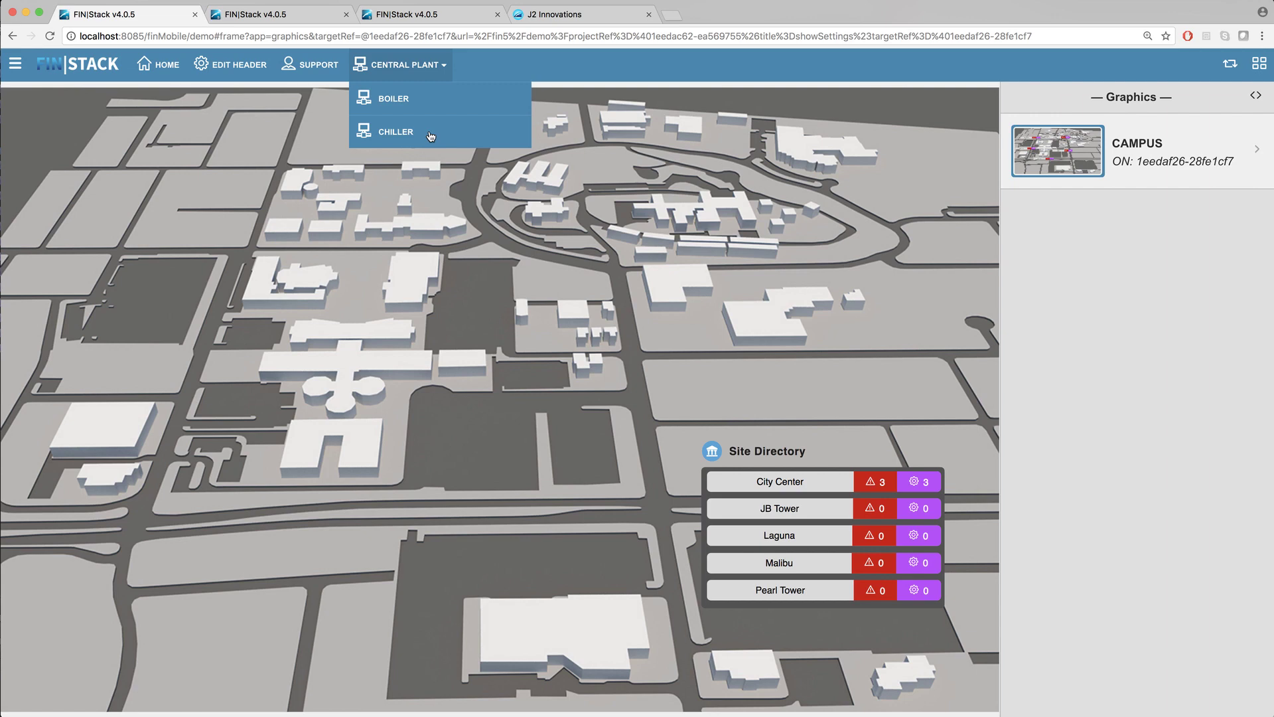
# Remove the Edit Header button from the header button list.
pyautogui.click(423, 73)
pyautogui.click(255, 72)
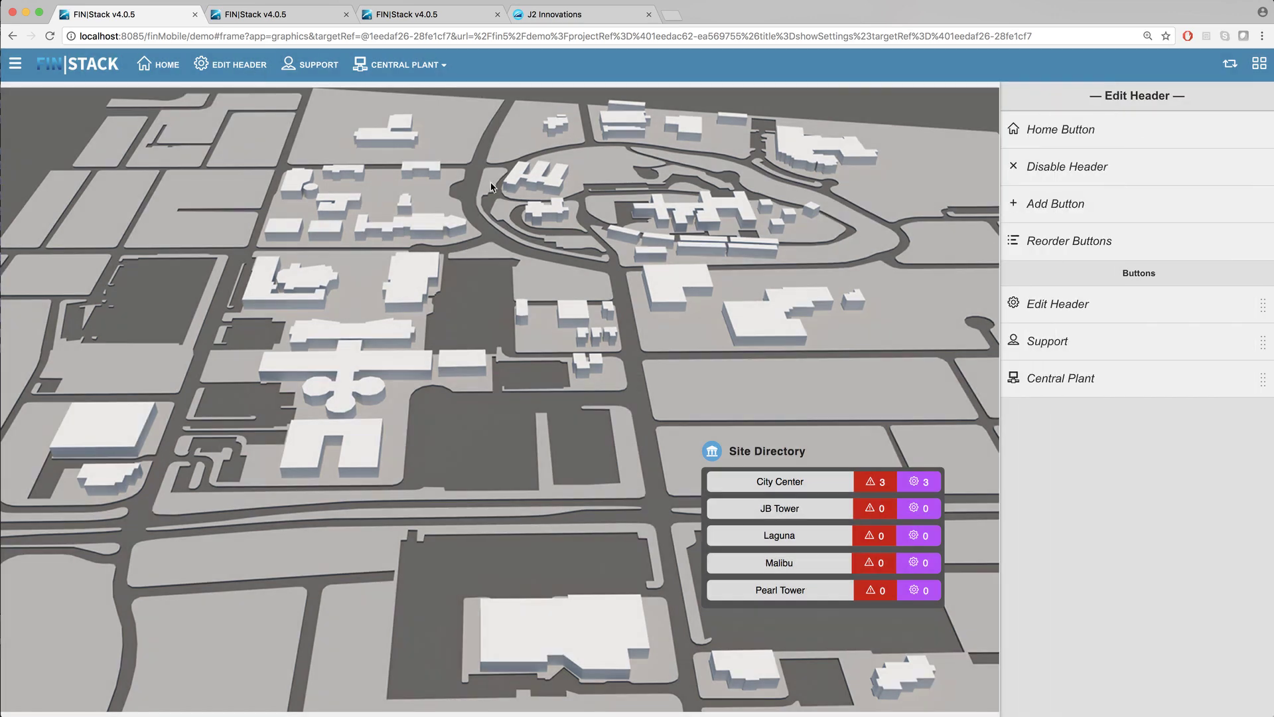
pyautogui.click(1121, 309)
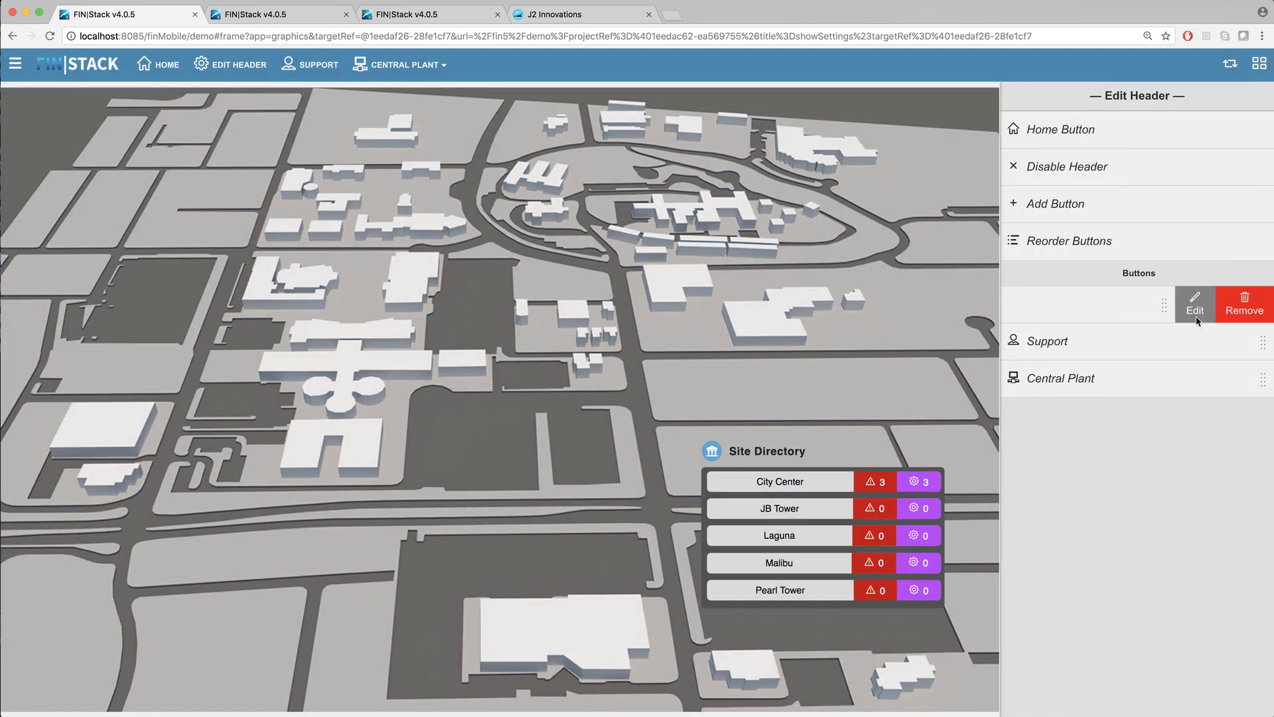
pyautogui.click(1241, 307)
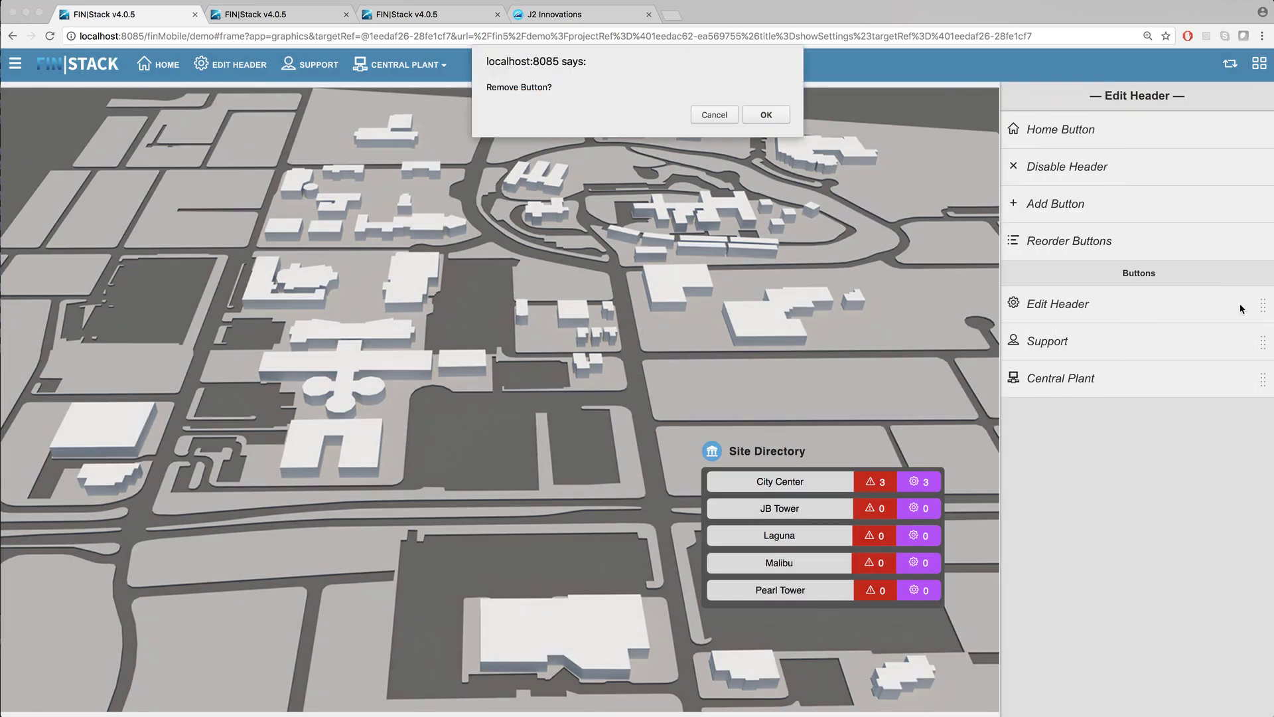
pyautogui.click(781, 116)
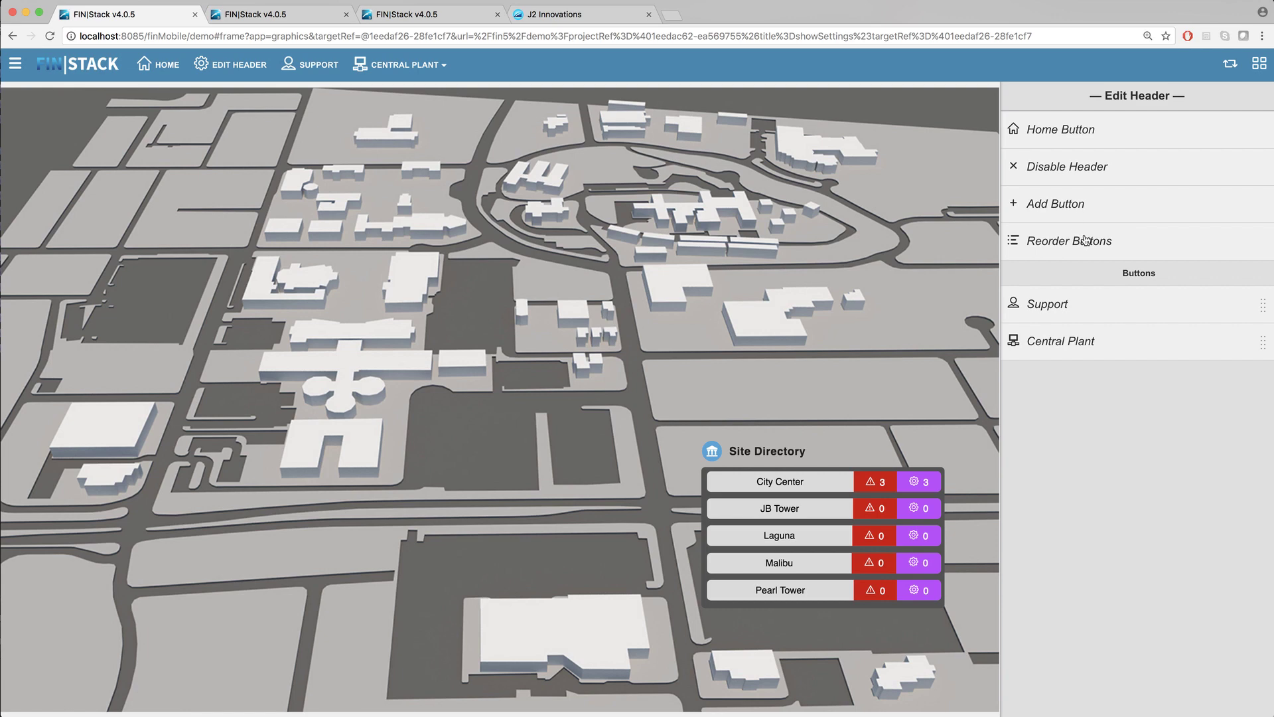
# Reorder the header buttons so Central Plant comes before Support.
pyautogui.click(1091, 249)
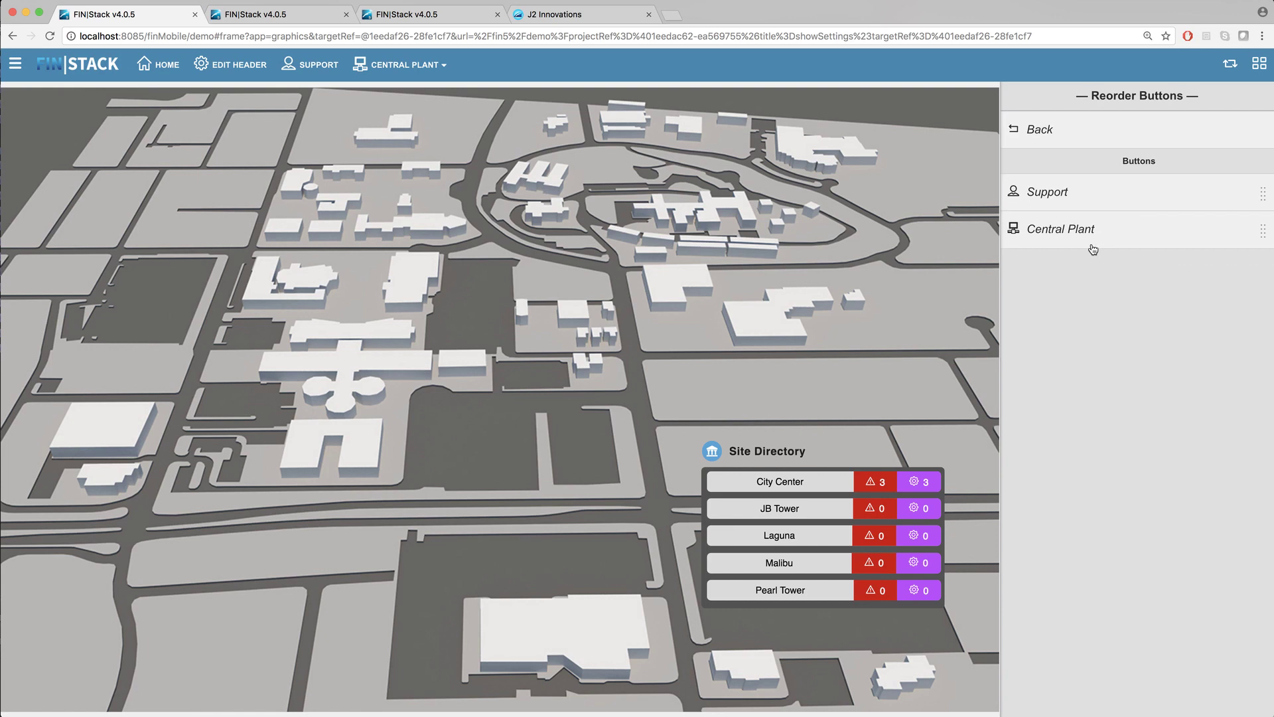
pyautogui.moveTo(1224, 235); pyautogui.dragTo(1214, 192)
pyautogui.click(1218, 239)
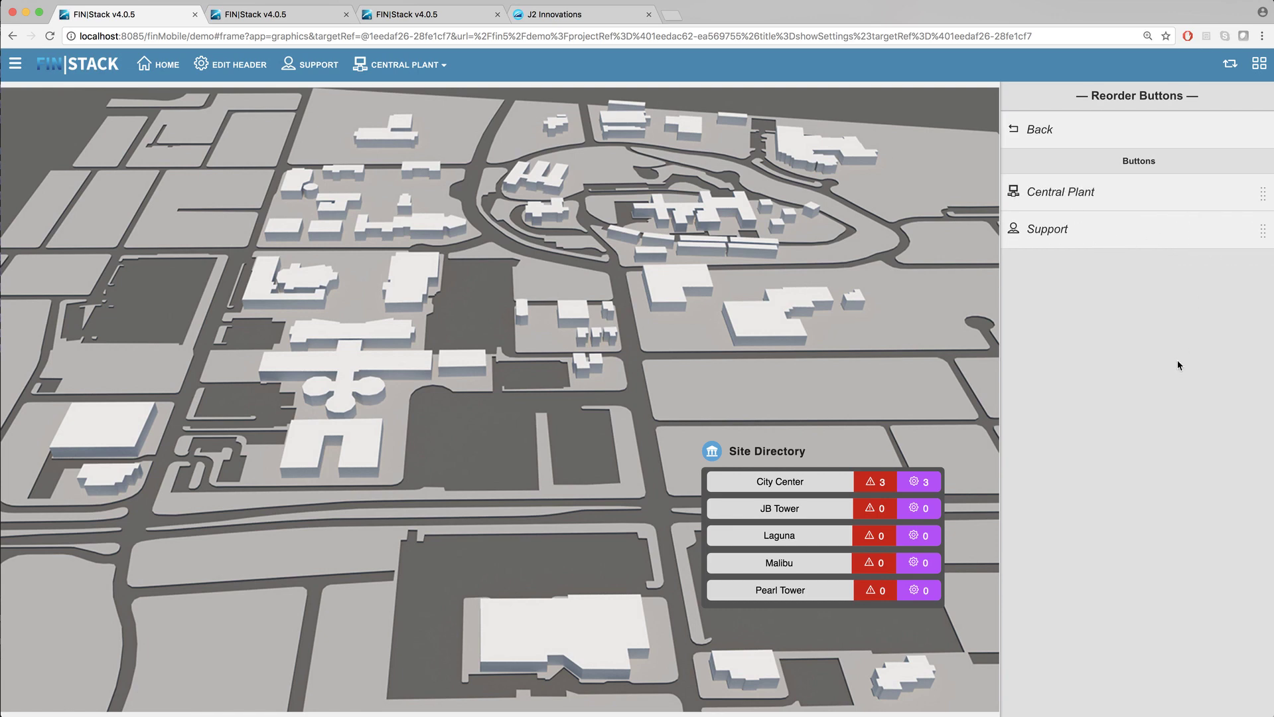
pyautogui.click(1051, 133)
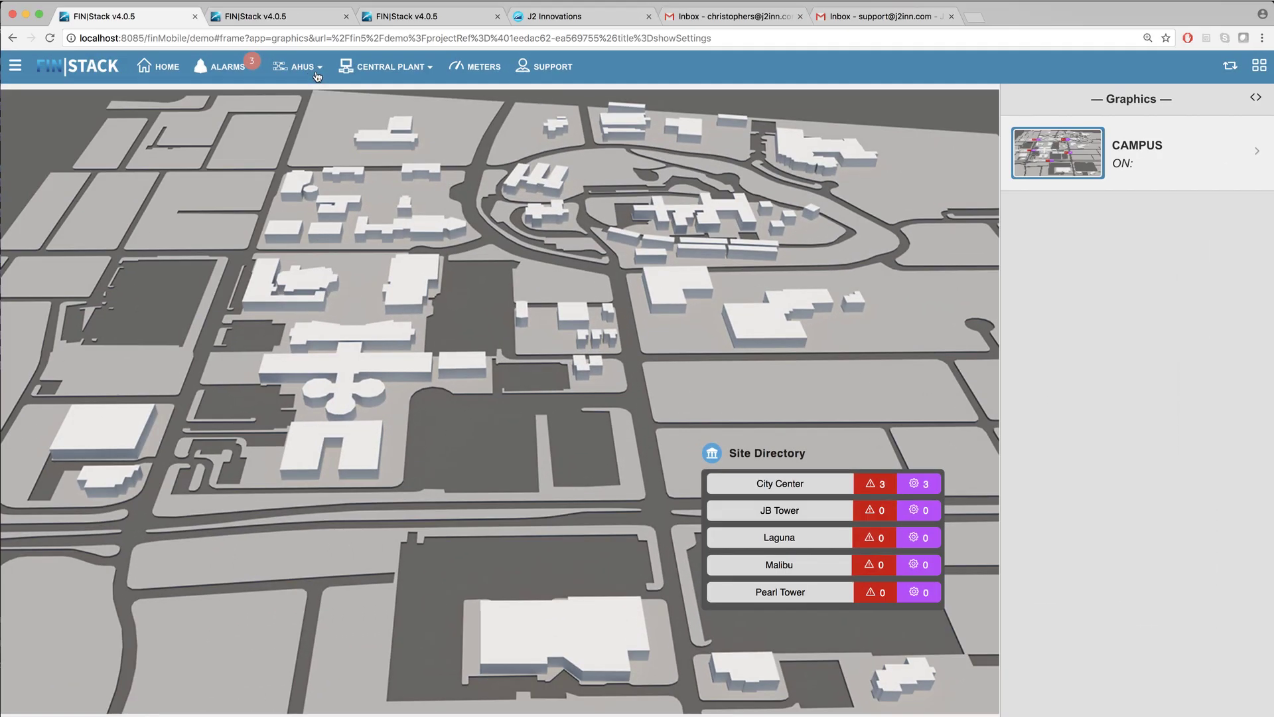
pyautogui.click(318, 71)
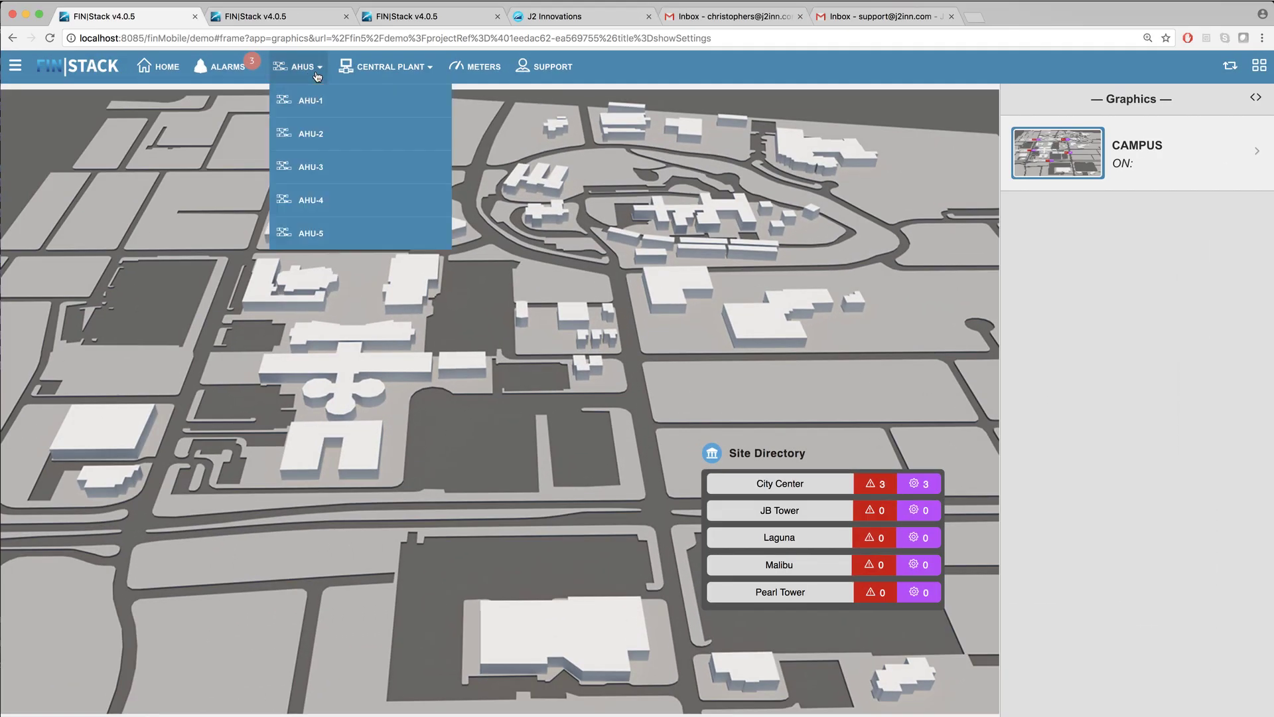